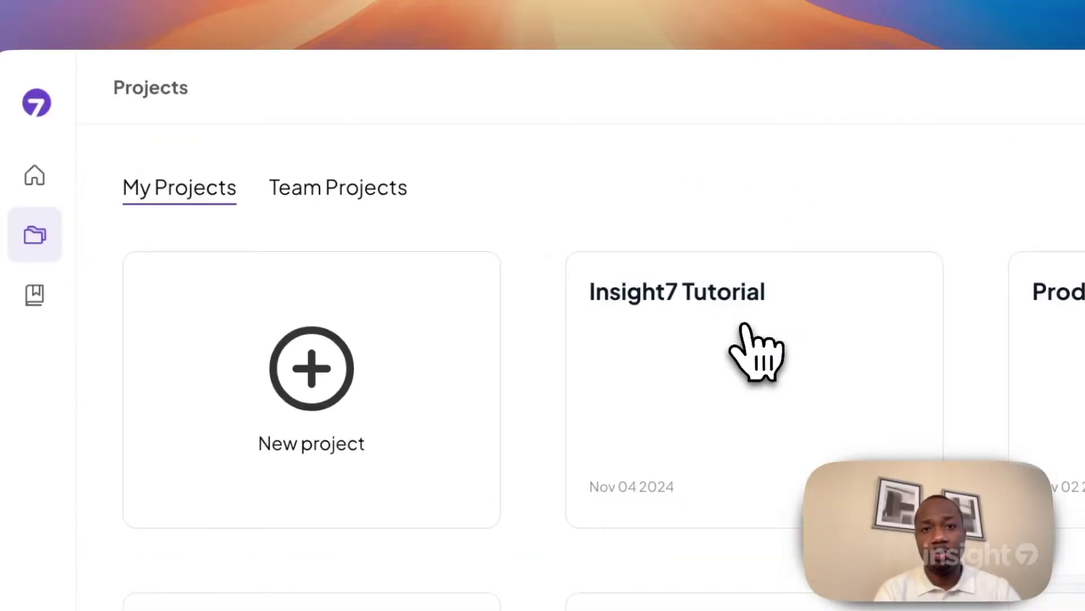
- Open the Insight7 Tutorial project and choose to upload files from the library
left_click(449, 199)
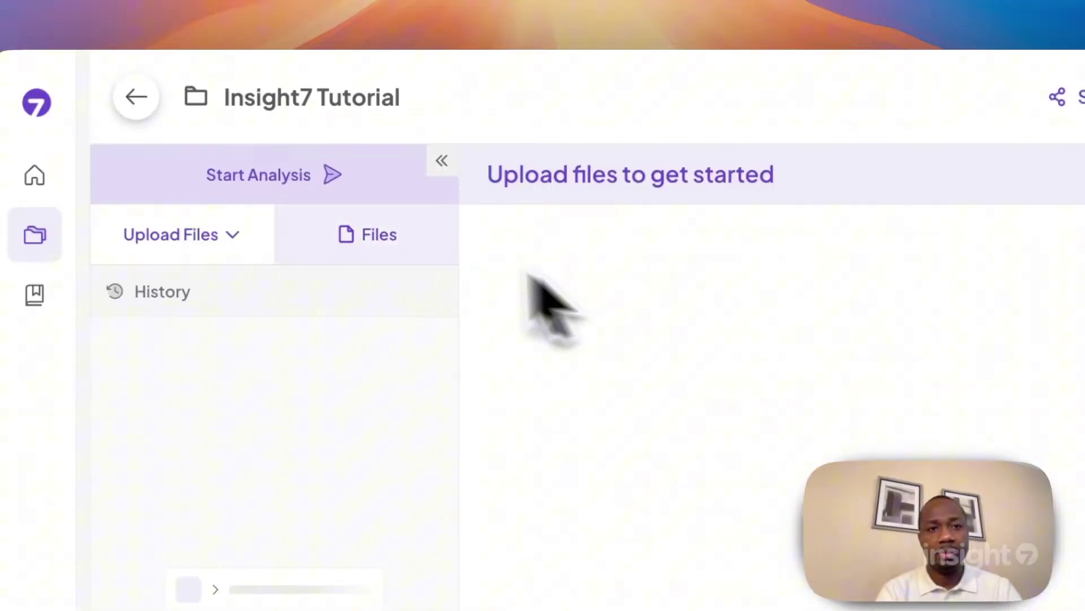
left_click(803, 475)
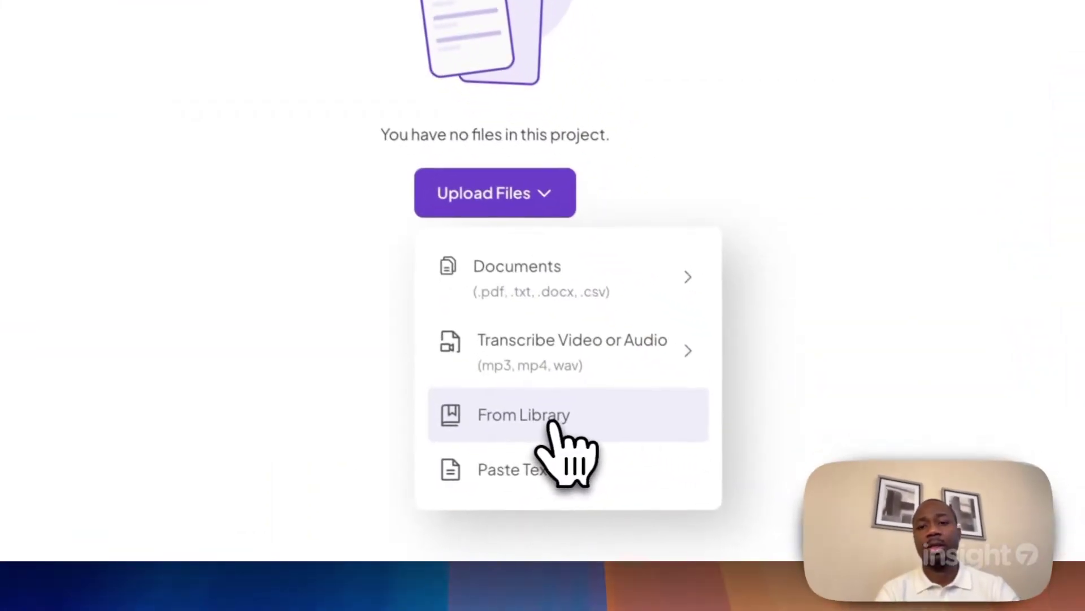
left_click_drag(686, 486, 680, 514)
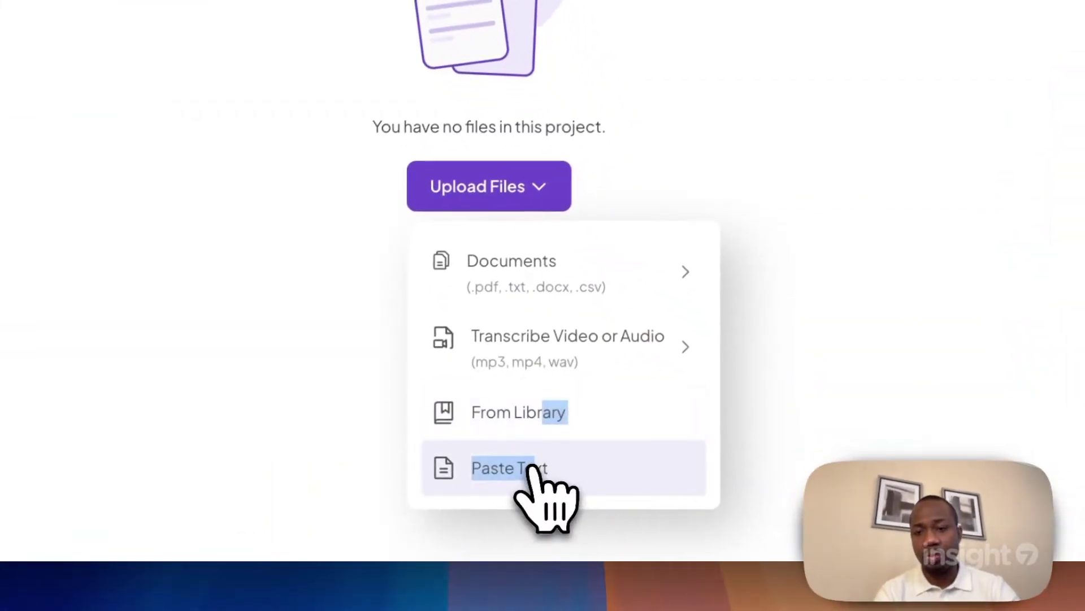
left_click_drag(534, 469, 560, 432)
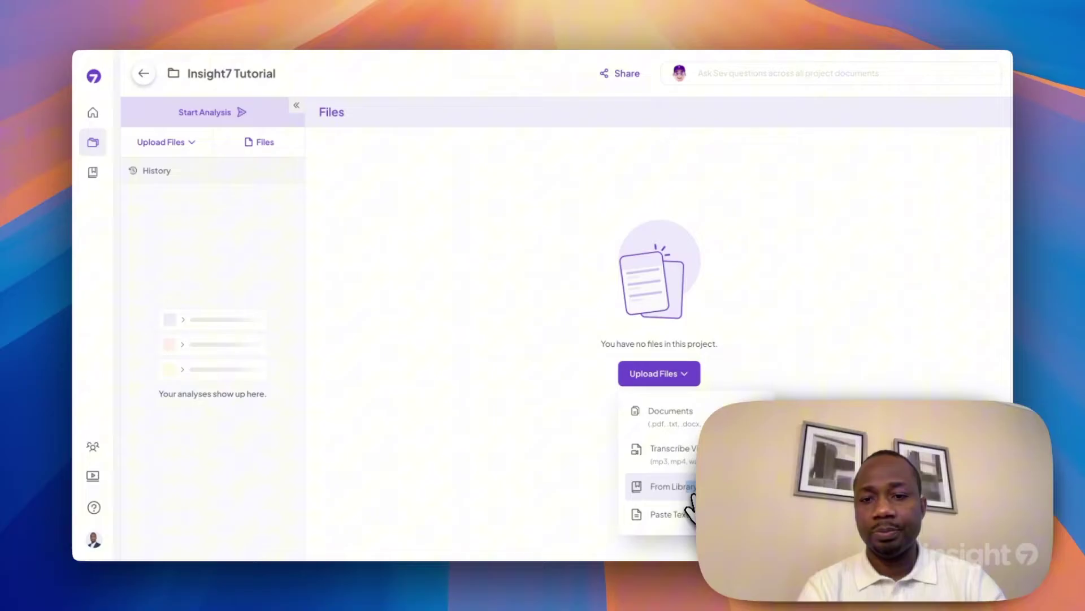
left_click(689, 491)
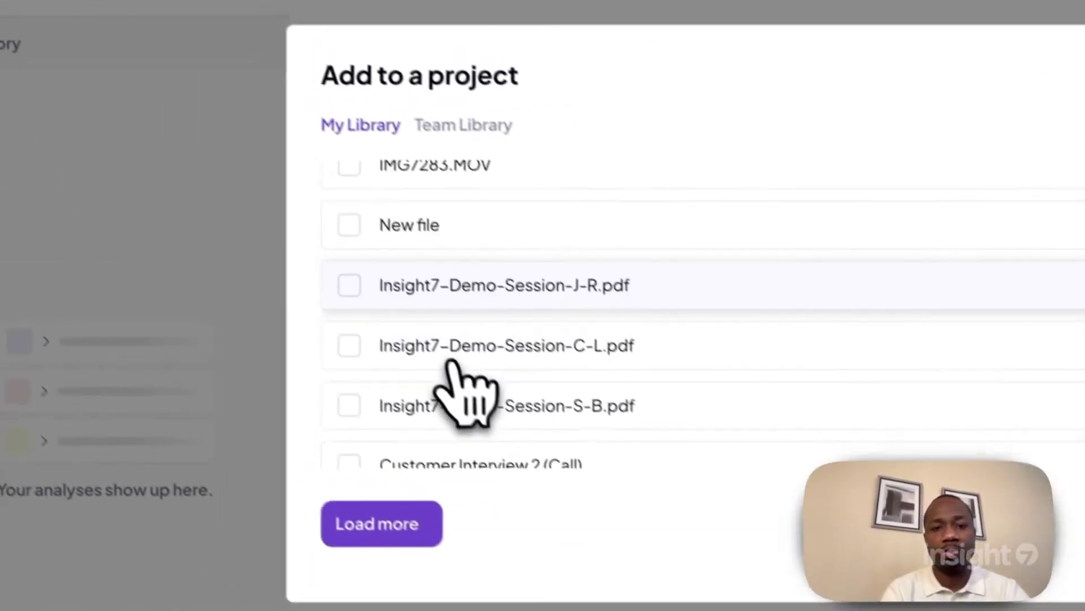
- Tick the two demo session PDFs and Customer Interview 1, and add them to the project
scroll(452, 364, "down", 2)
left_click(348, 167)
left_click(348, 226)
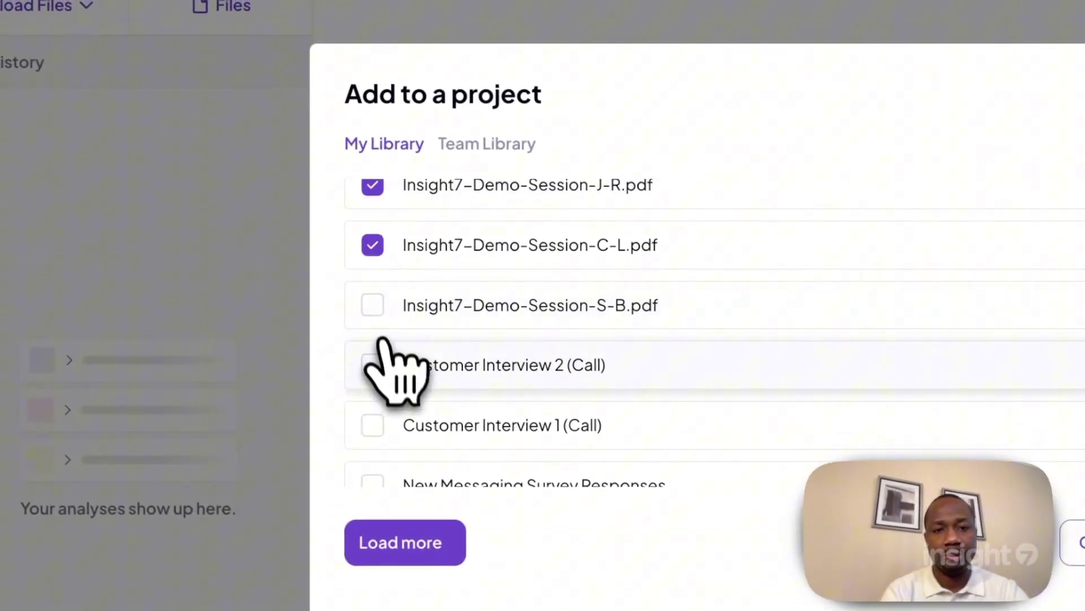
left_click(371, 425)
scroll(381, 432, "down", 3)
left_click(722, 419)
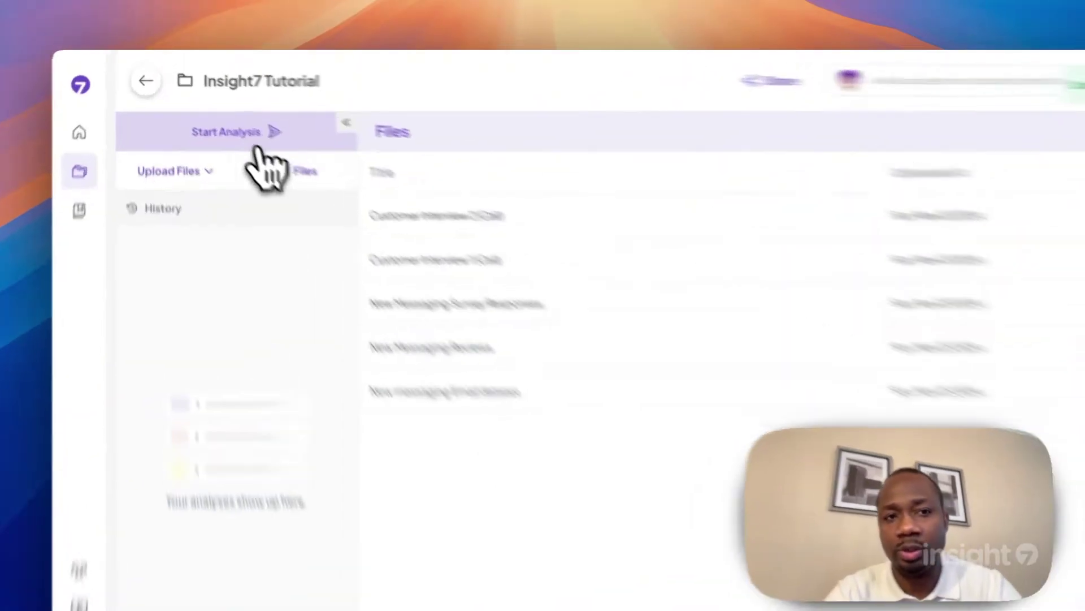
left_click(226, 113)
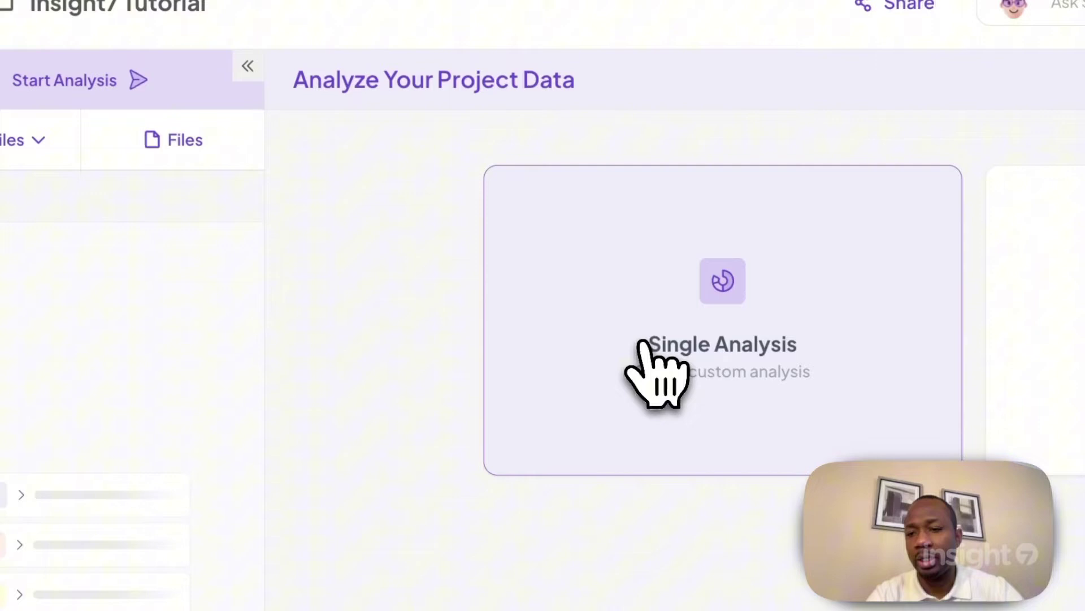
left_click(685, 282)
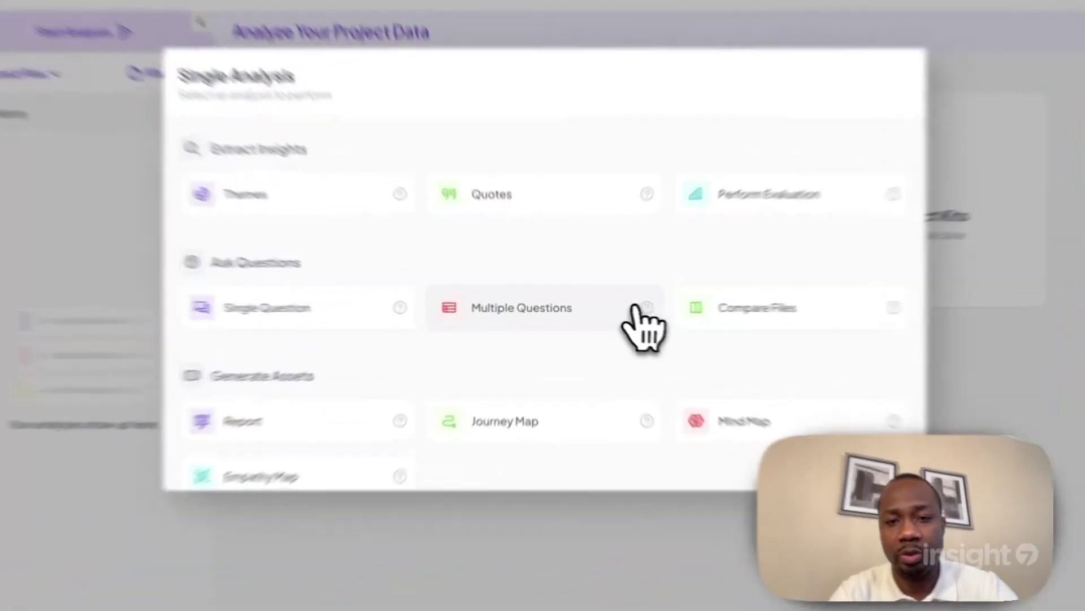
left_click(616, 310)
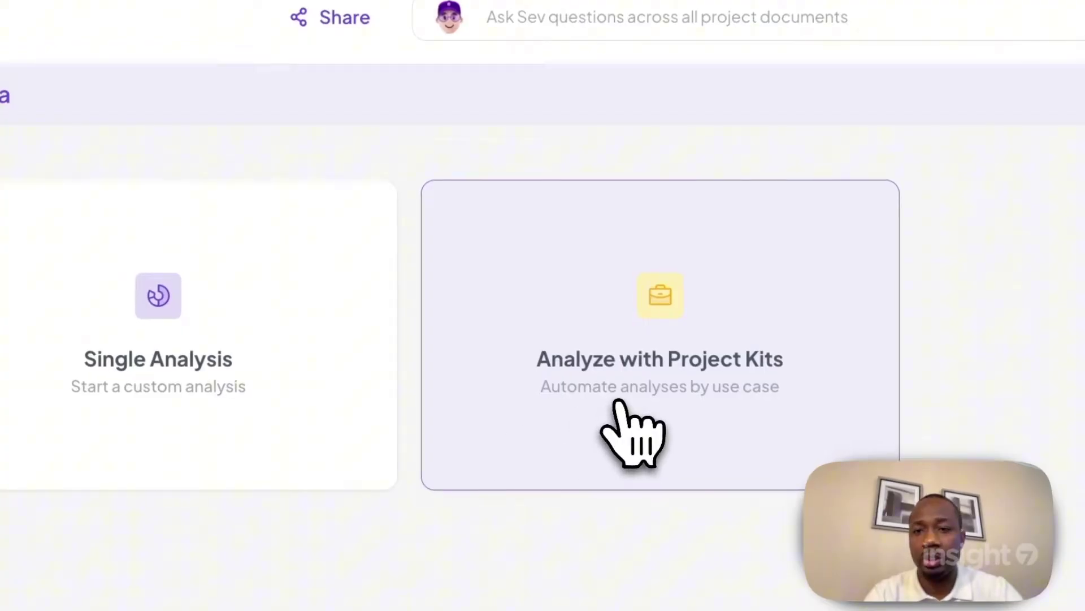
- Browse the Product, Research, Operations, People & Culture and Marketing project kits
left_click(620, 364)
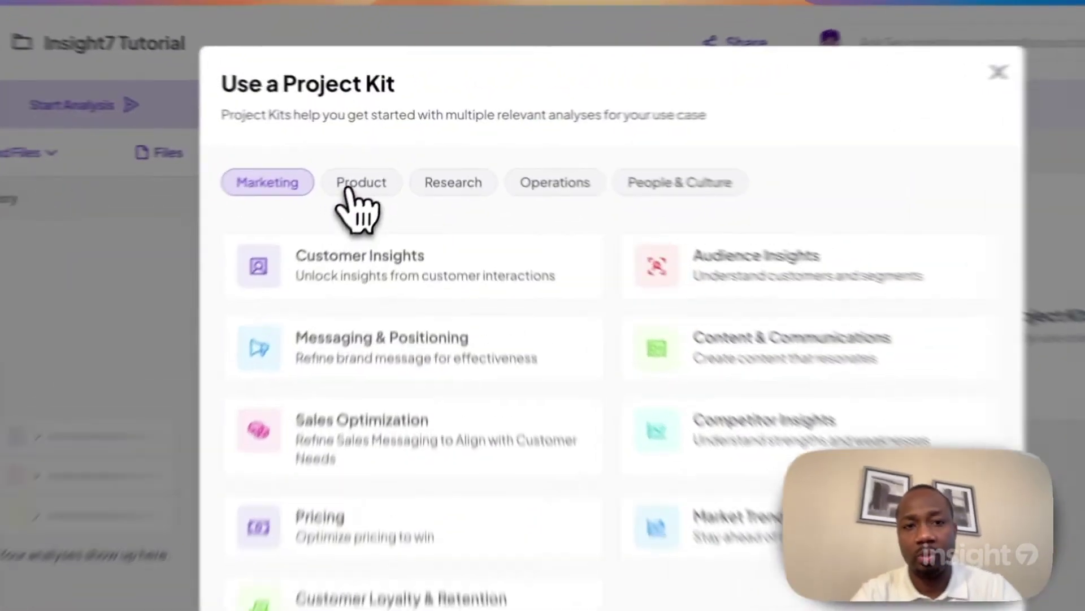
left_click(387, 161)
left_click(443, 160)
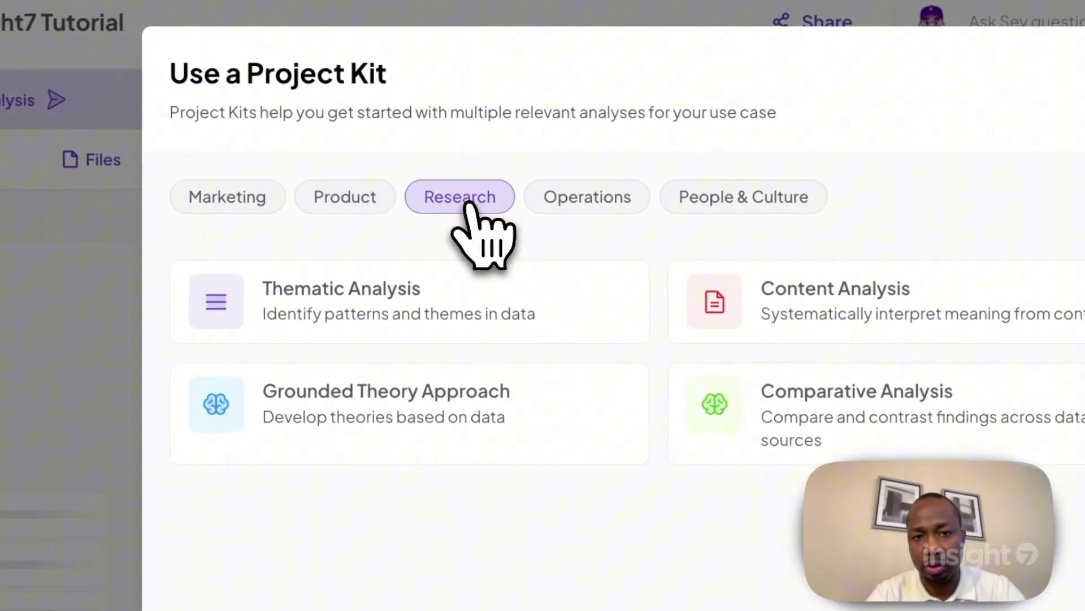
left_click(574, 203)
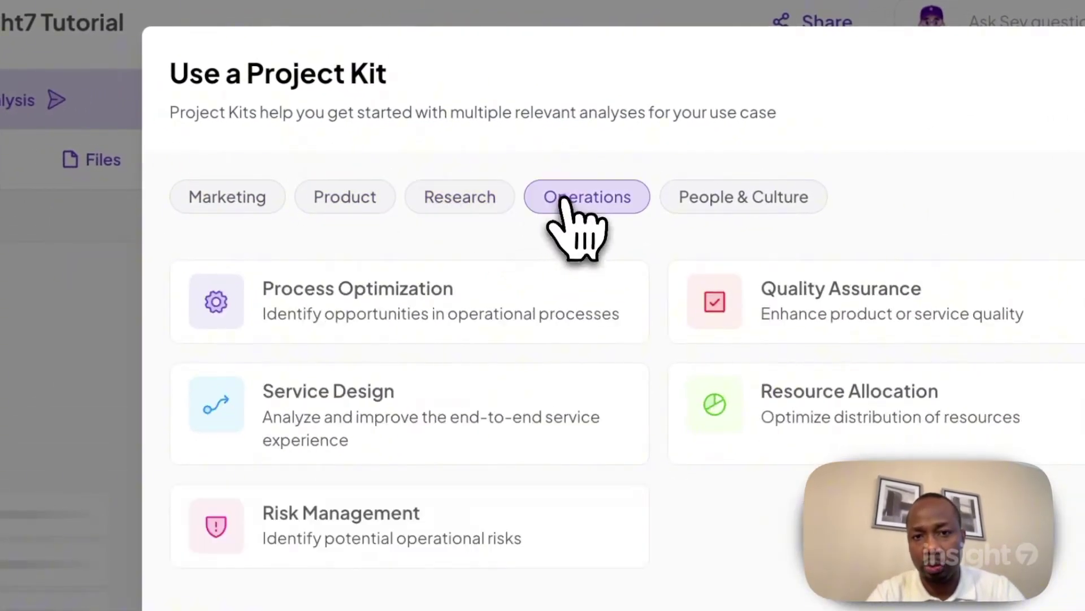
left_click(741, 199)
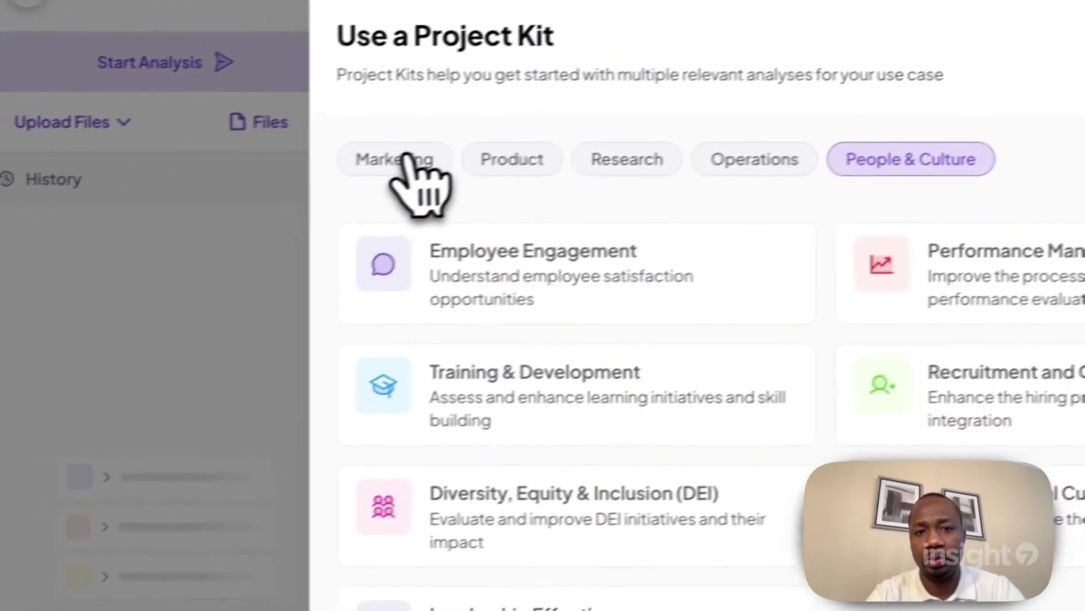
left_click(240, 196)
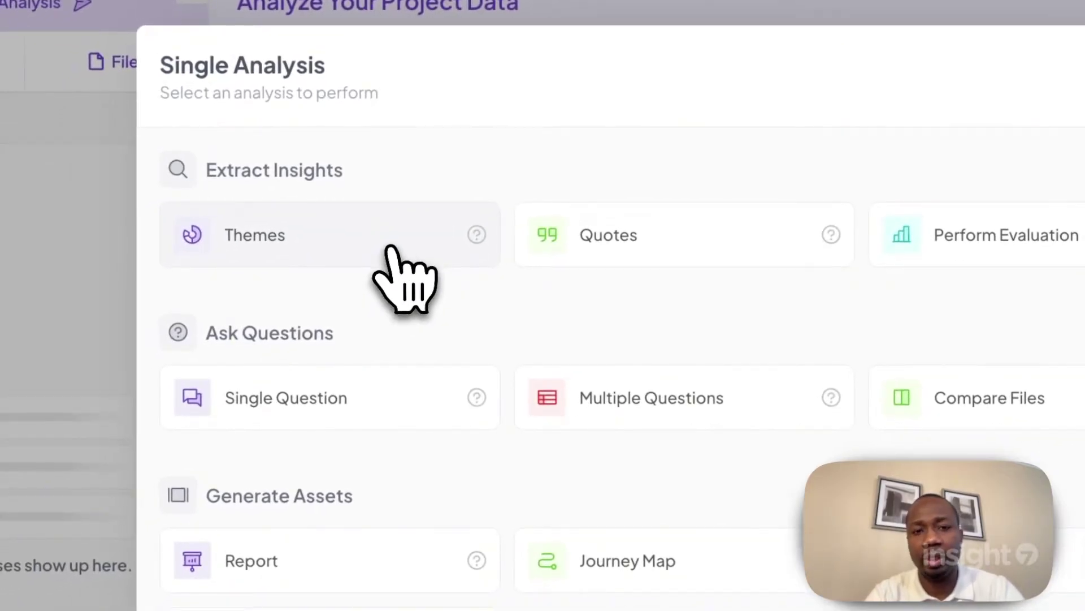
- Add Challenges as a custom insight type and run the themes extraction on the project data
left_click(389, 248)
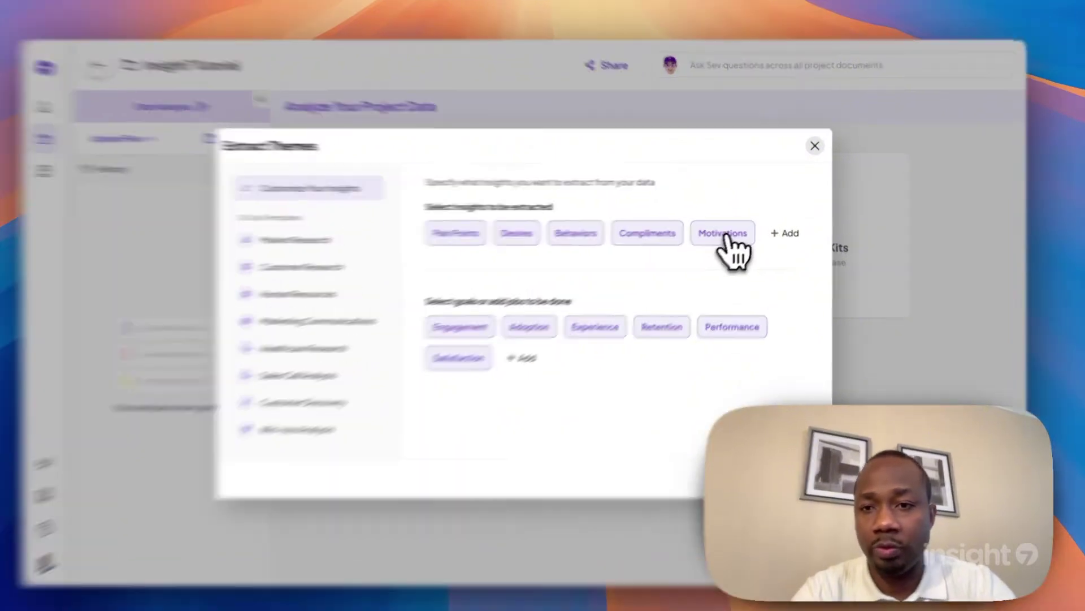
left_click(788, 230)
type("Ri")
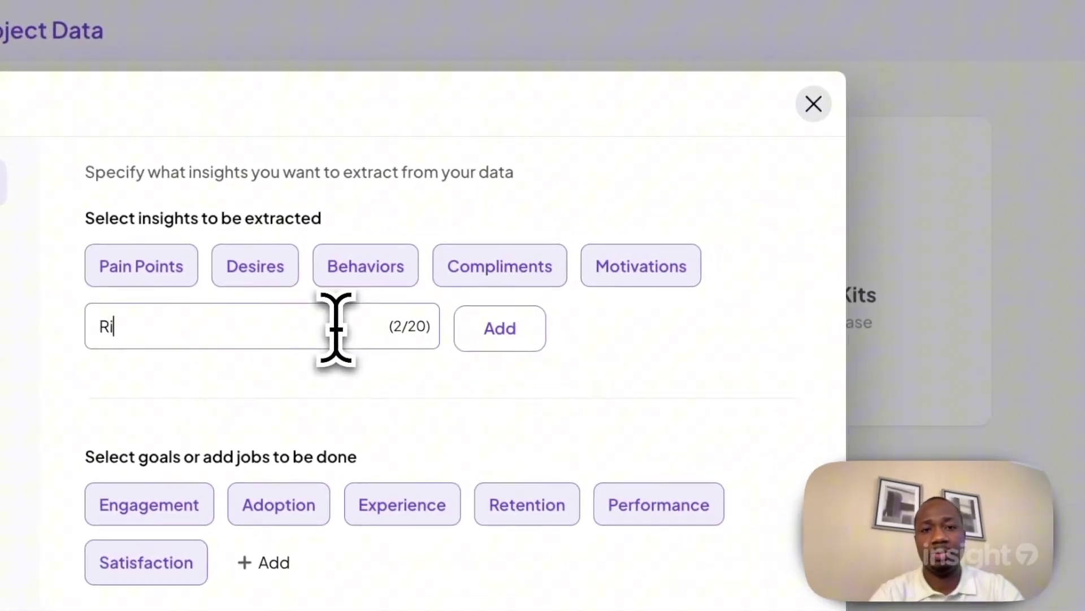
type("allenges")
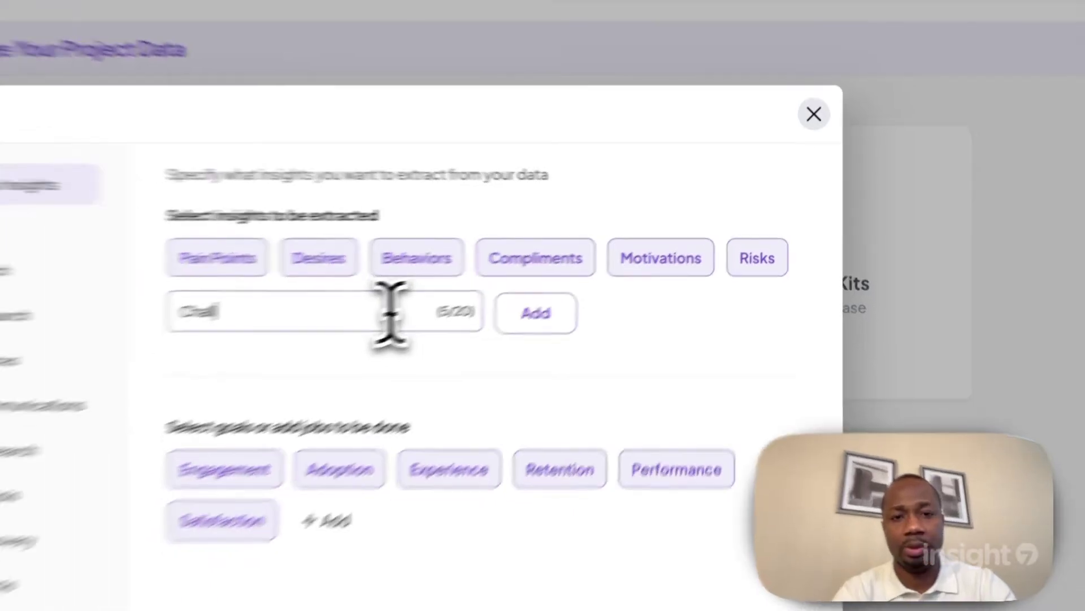
key("Return")
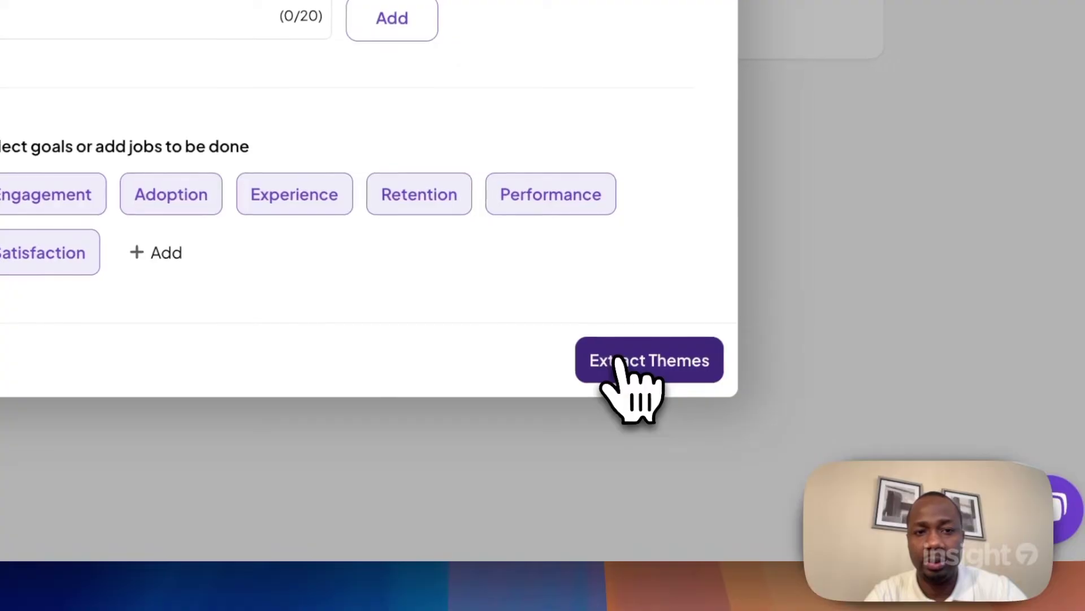
left_click(784, 460)
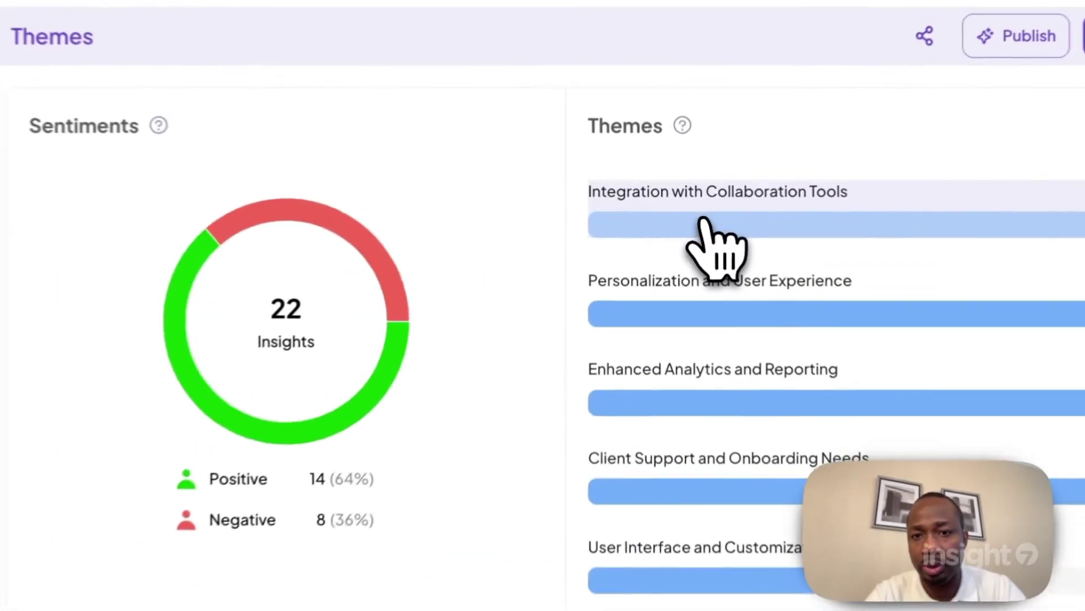
- Review Integration with Collaboration Tools quotes, their New Messaging sources, and the Enhanced Analytics theme
left_click(687, 213)
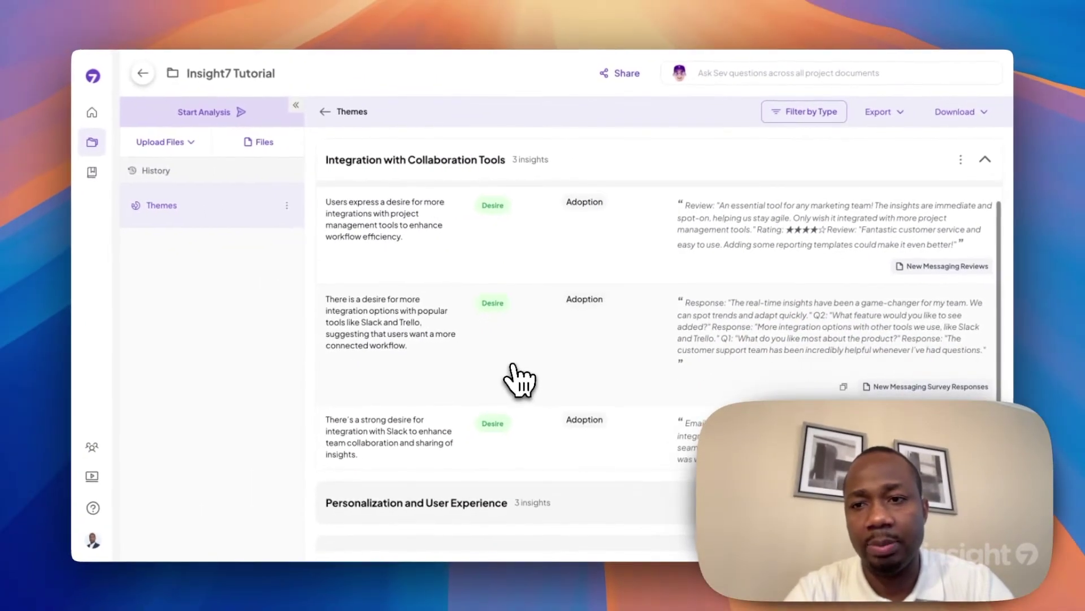
scroll(550, 303, "up", 1)
left_click(910, 294)
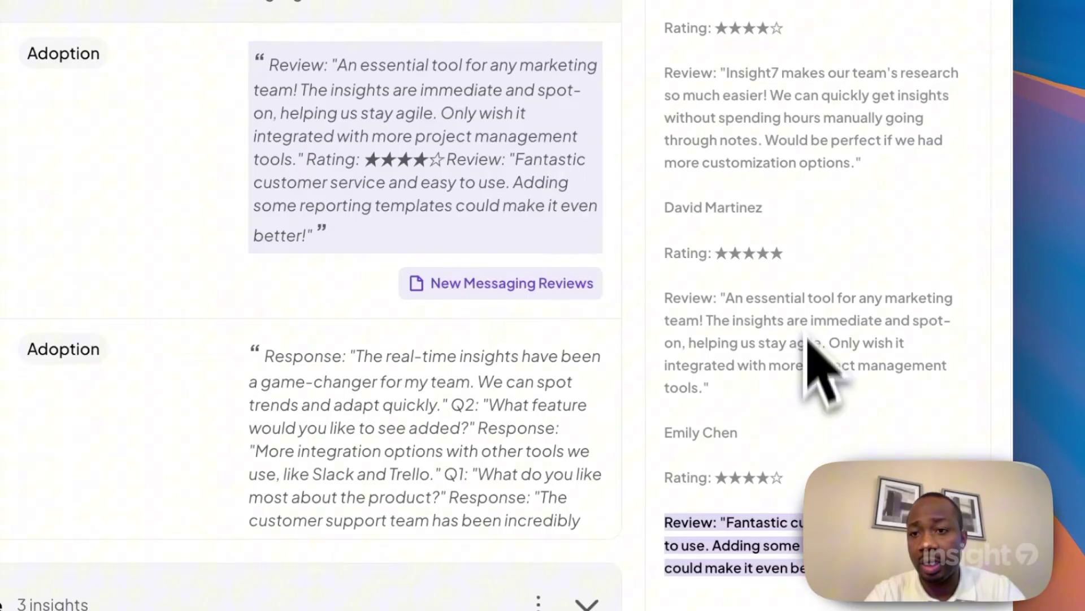
scroll(508, 294, "down", 1)
scroll(475, 320, "down", 2)
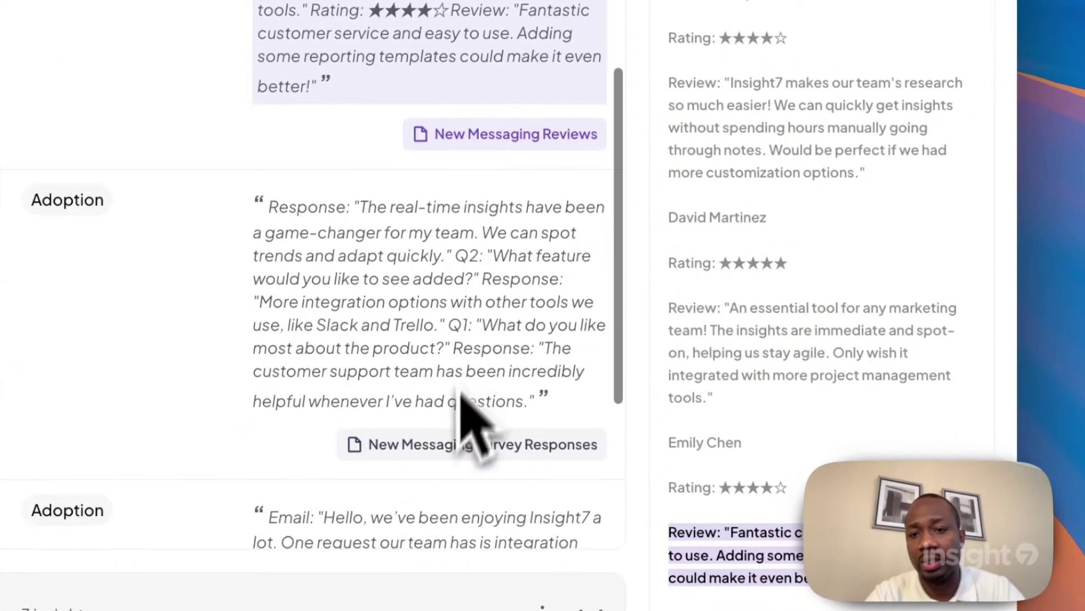
left_click(441, 446)
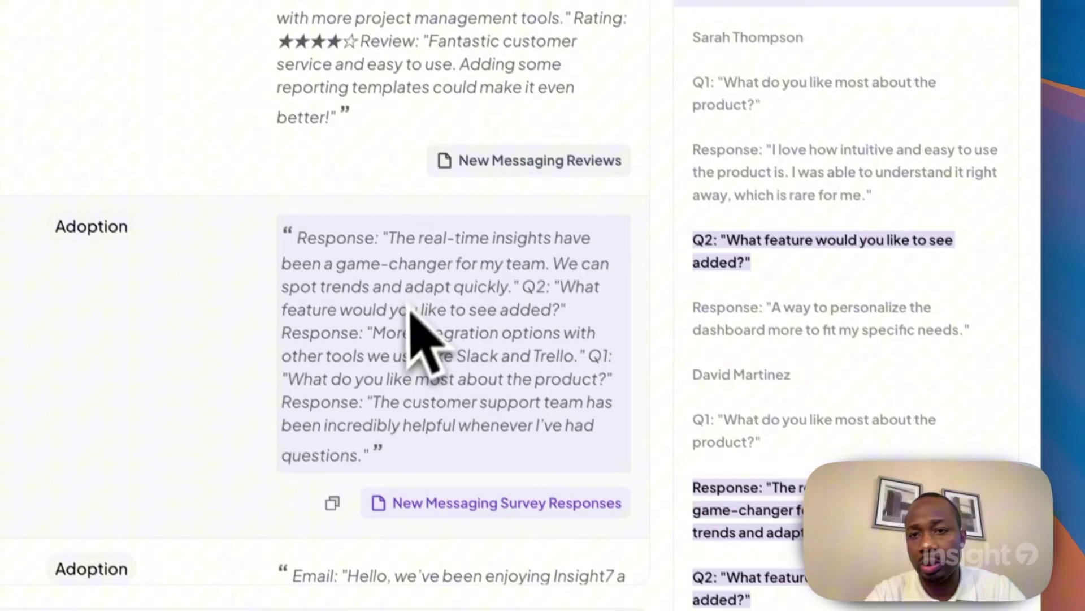
scroll(475, 317, "down", 3)
scroll(792, 350, "down", 3)
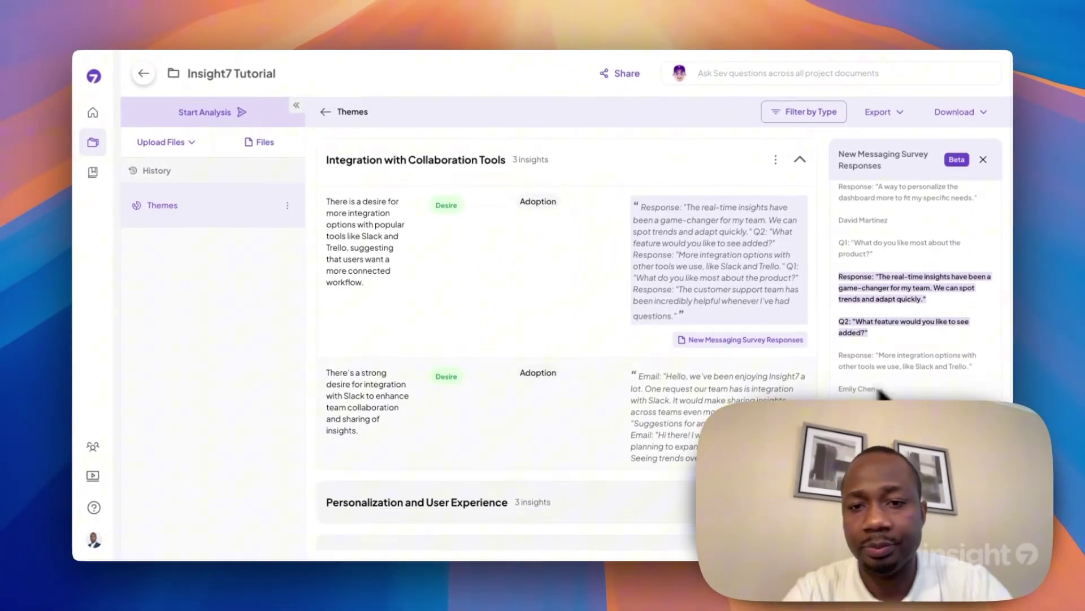
scroll(775, 371, "down", 10)
scroll(777, 367, "up", 3)
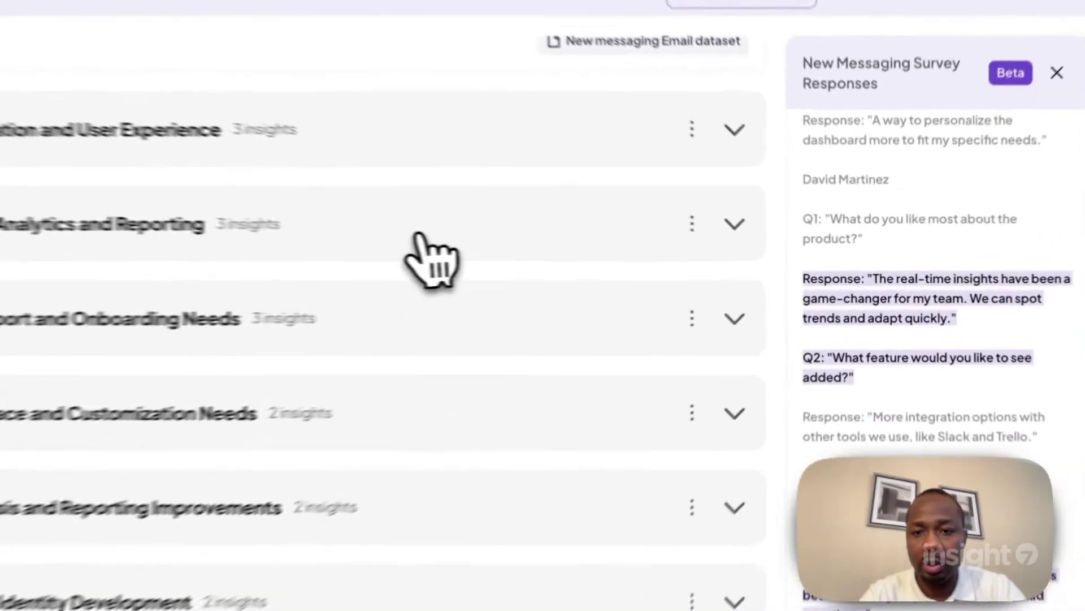
left_click(419, 236)
scroll(396, 339, "up", 5)
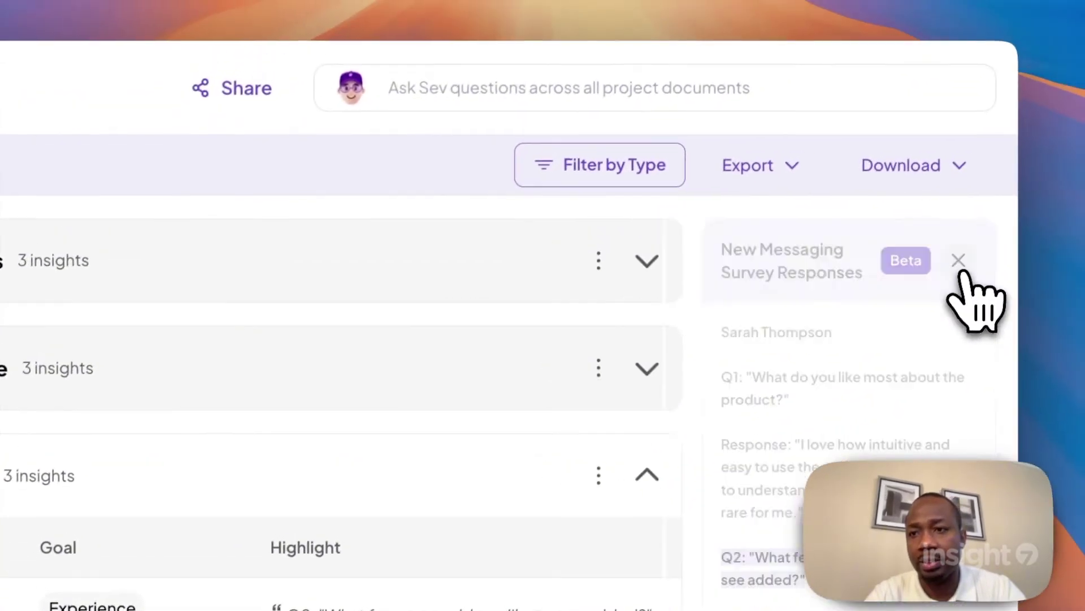
left_click(959, 260)
- Download the themes as a PDF and reveal the report publishing options
left_click(936, 172)
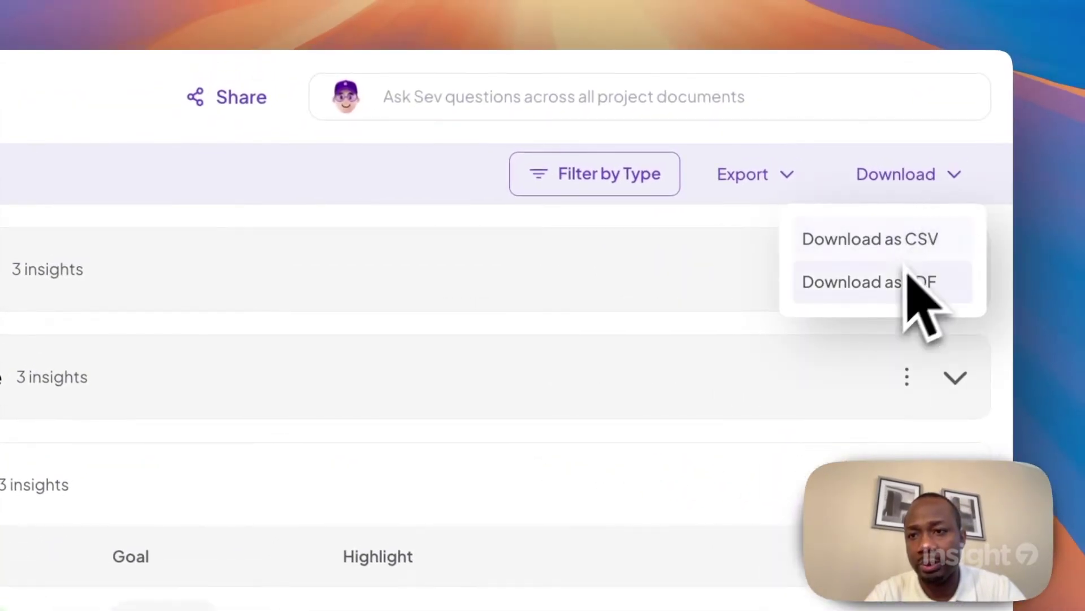
left_click(907, 285)
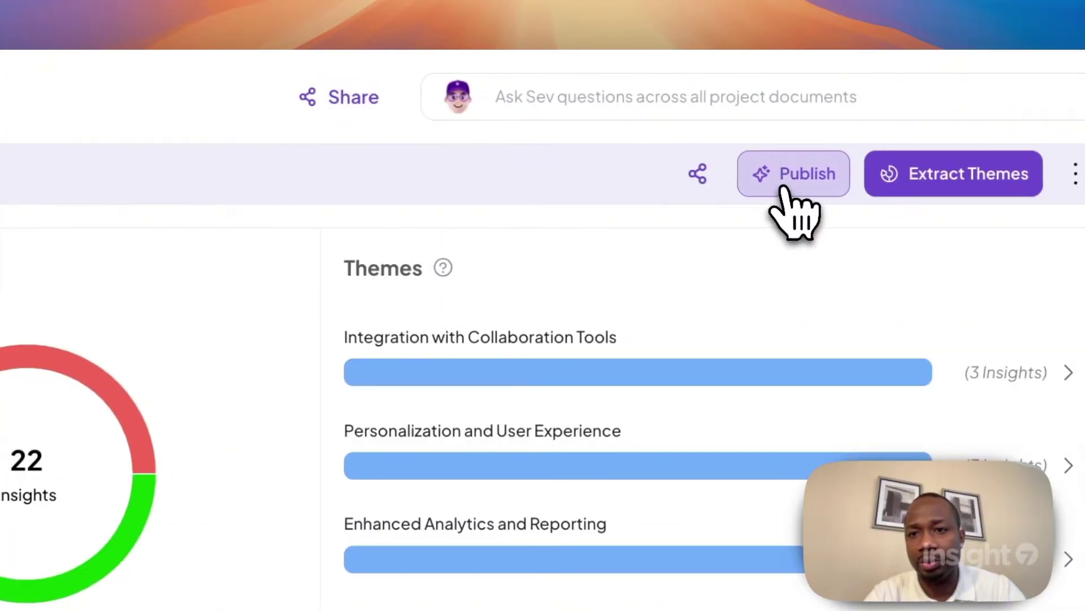
left_click(785, 188)
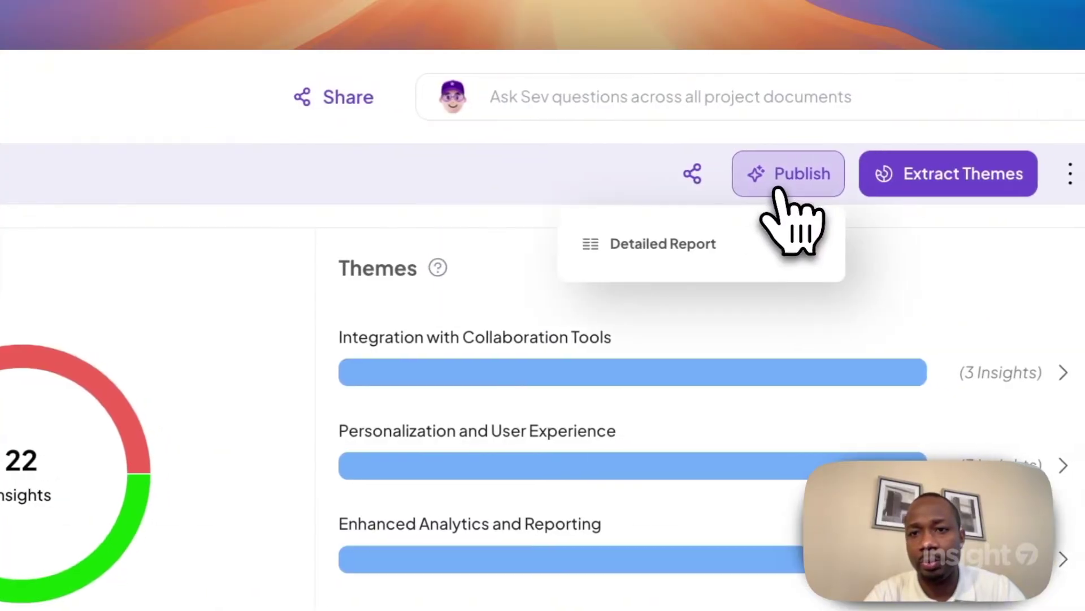
- Title the detailed report 'Themes Report' and keep the Summary-to-Conclusion outline
left_click(677, 258)
left_click(209, 152)
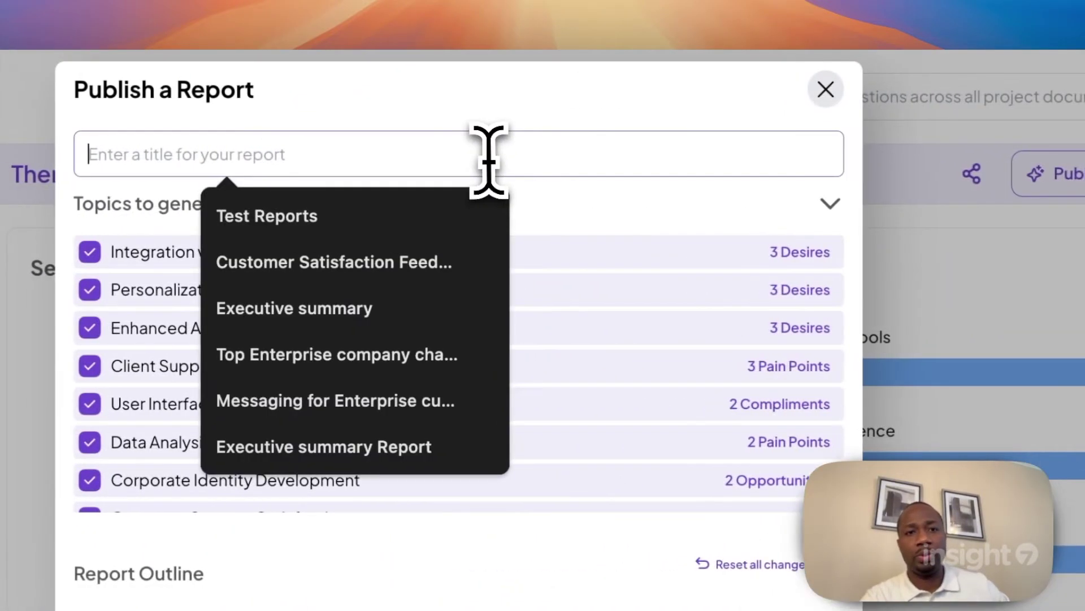
type("Themes Report")
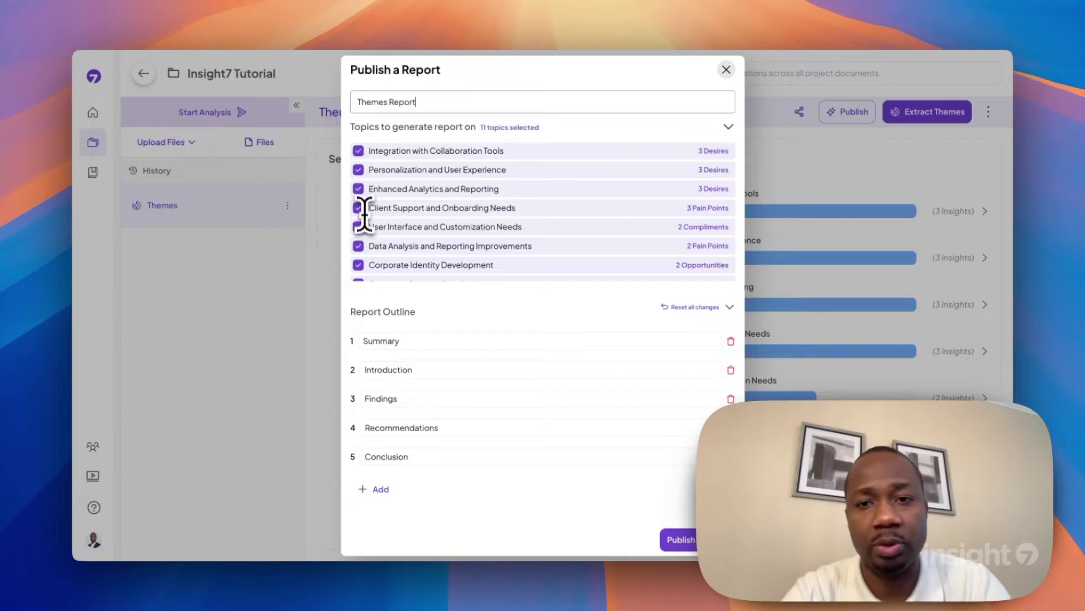
scroll(364, 214, "down", 4)
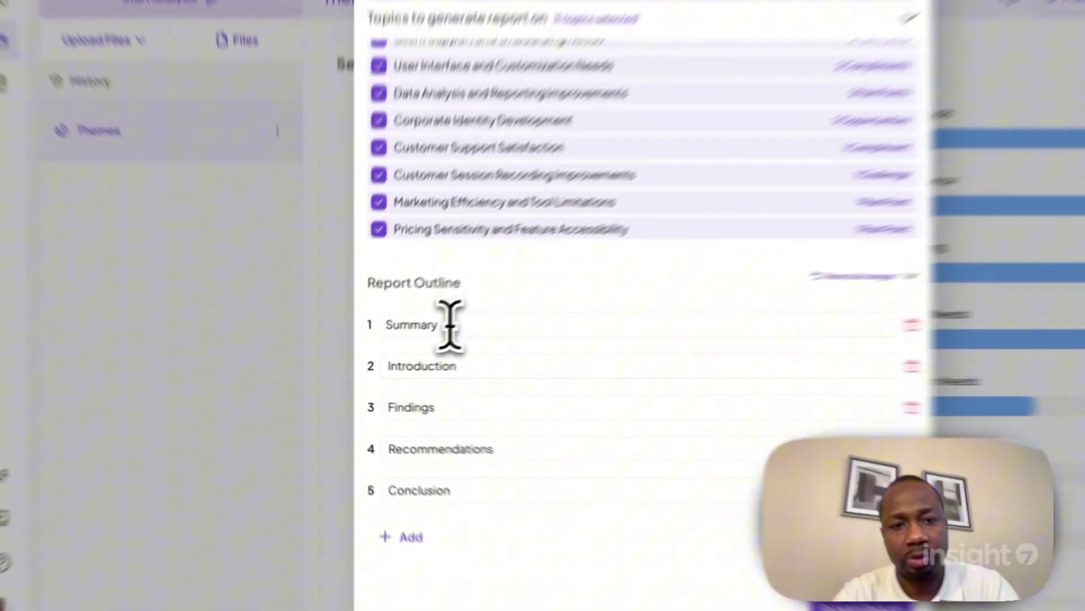
left_click(450, 325)
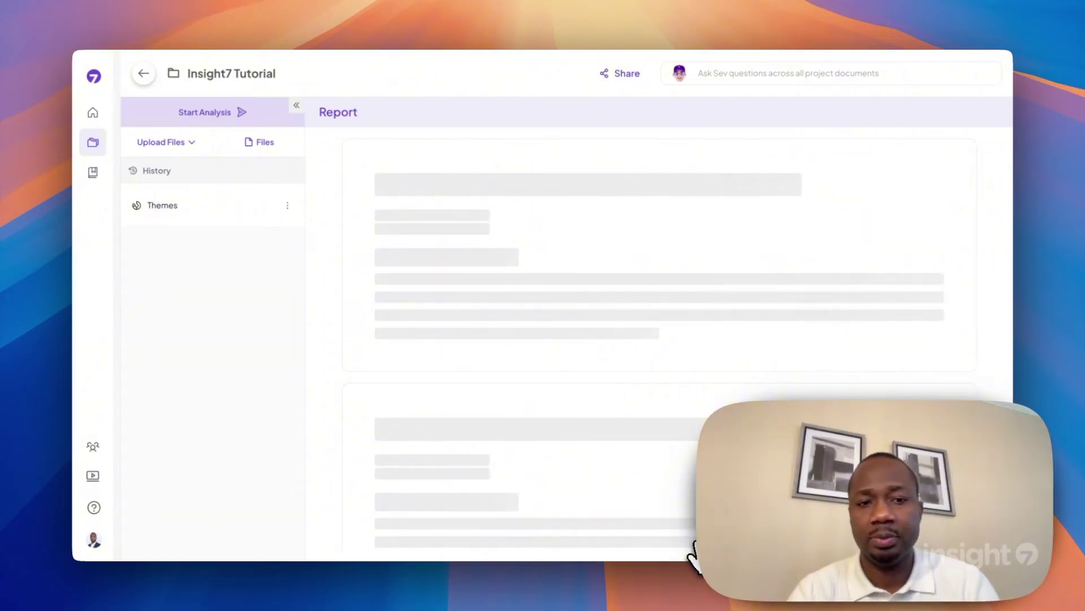
- Scroll through the report's findings, highlight a finding's source quote, then return to the top
scroll(552, 395, "down", 2)
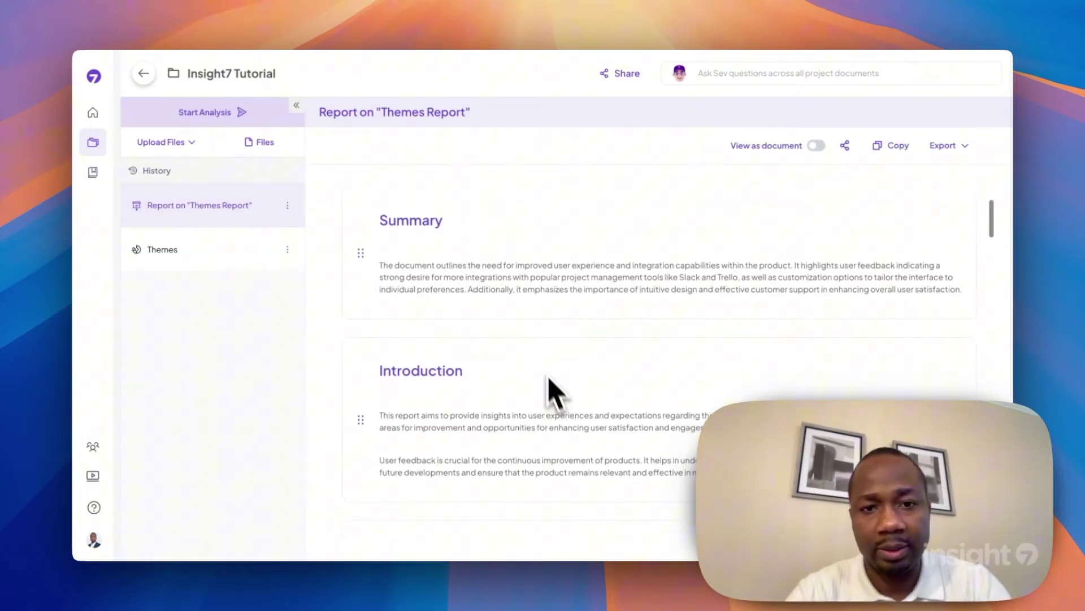
scroll(494, 261, "down", 6)
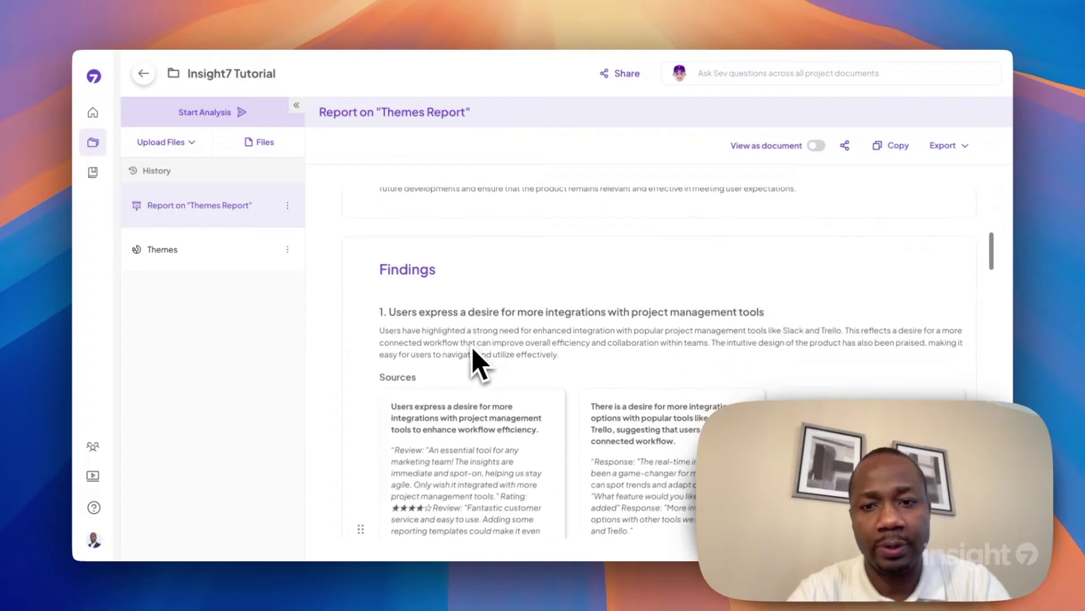
scroll(501, 411, "down", 15)
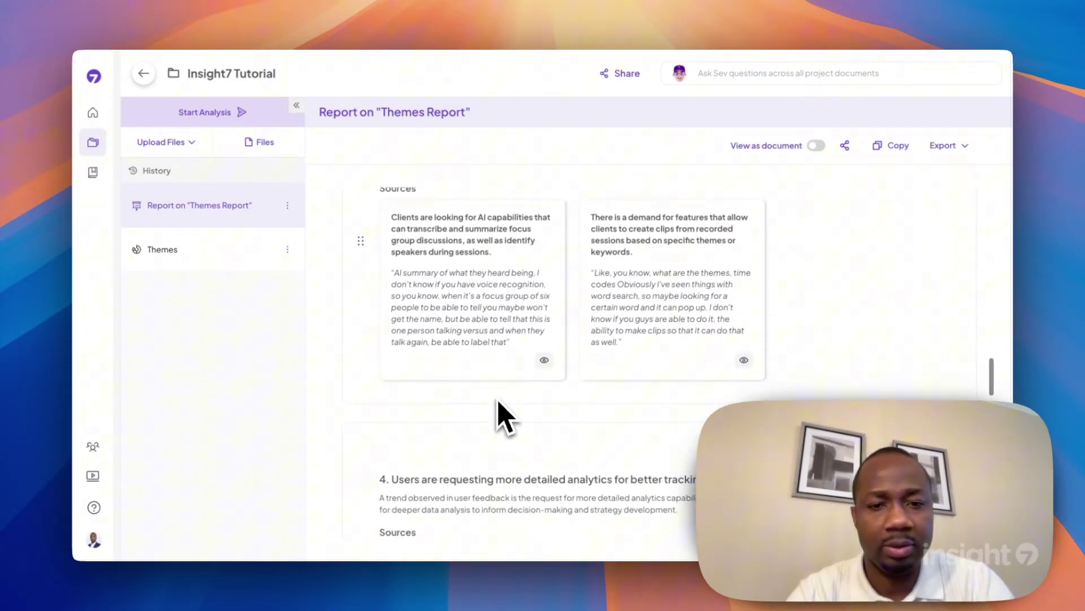
scroll(499, 402, "down", 10)
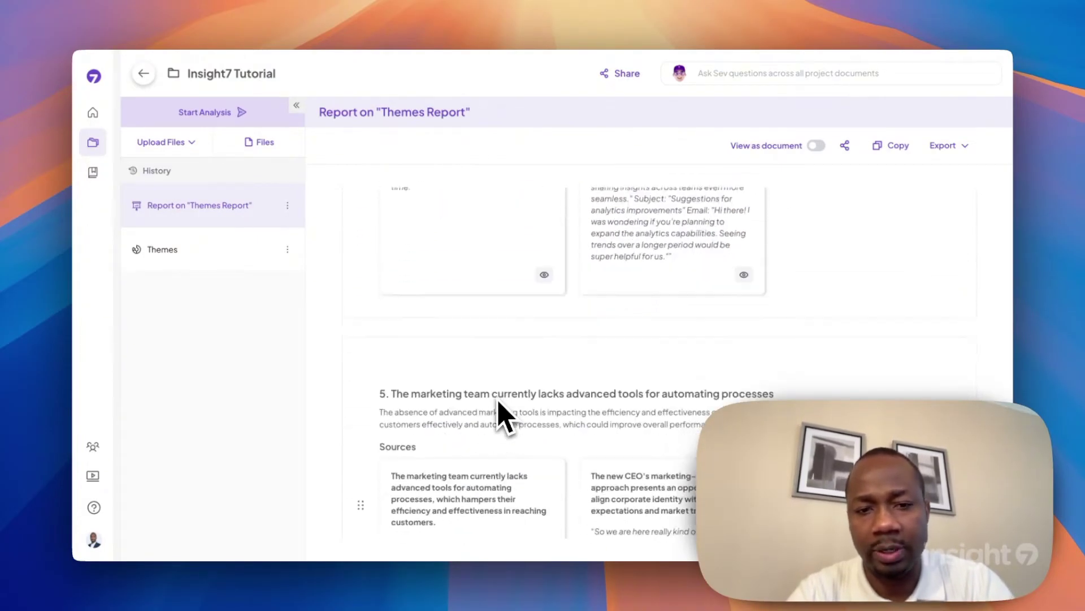
scroll(505, 416, "down", 2)
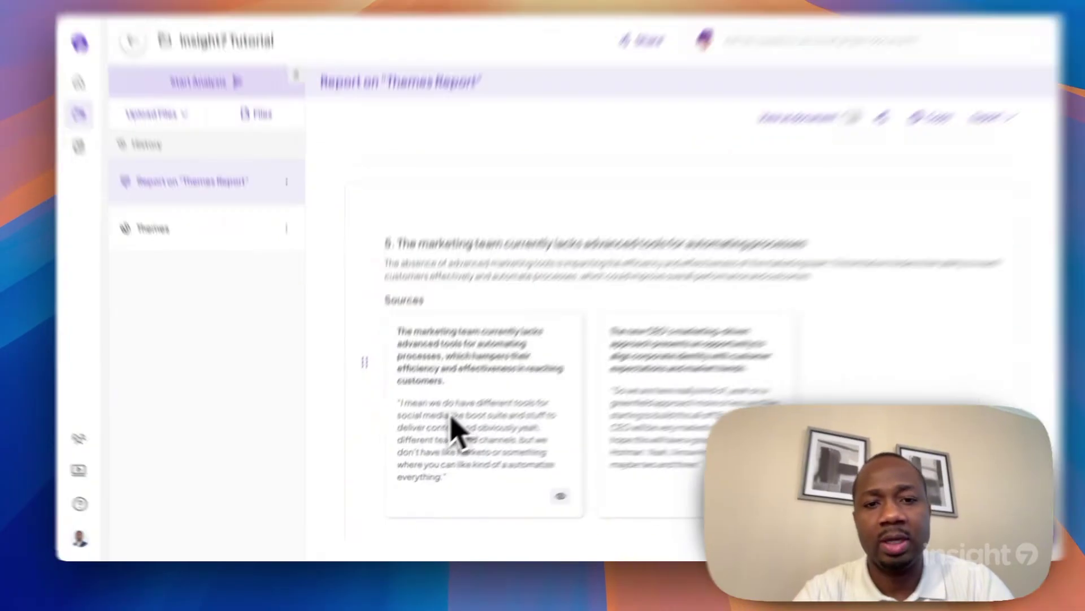
left_click_drag(393, 413, 448, 485)
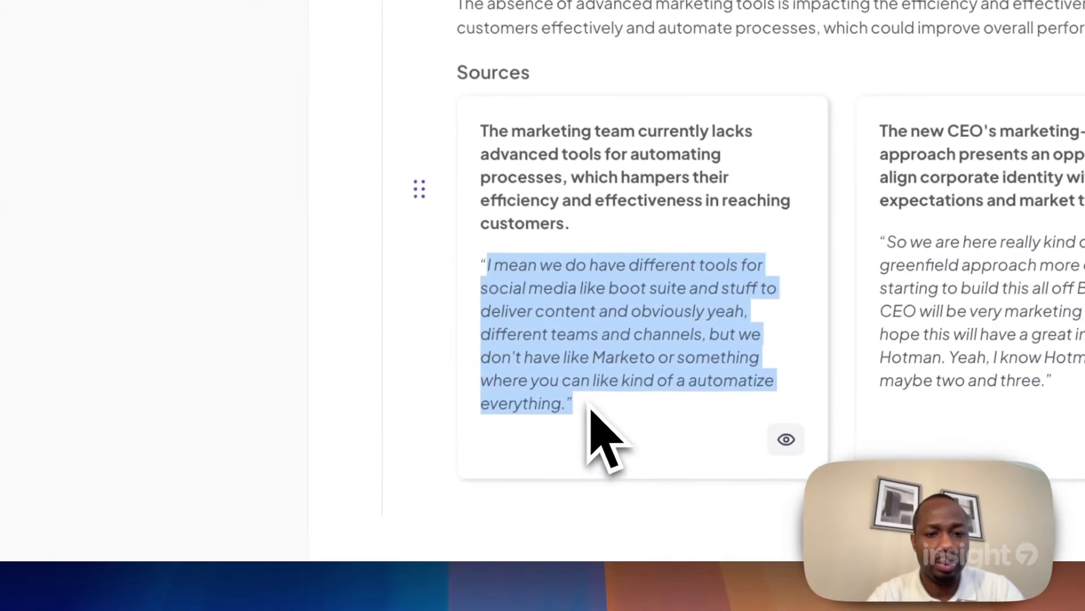
left_click(591, 408)
scroll(590, 408, "down", 10)
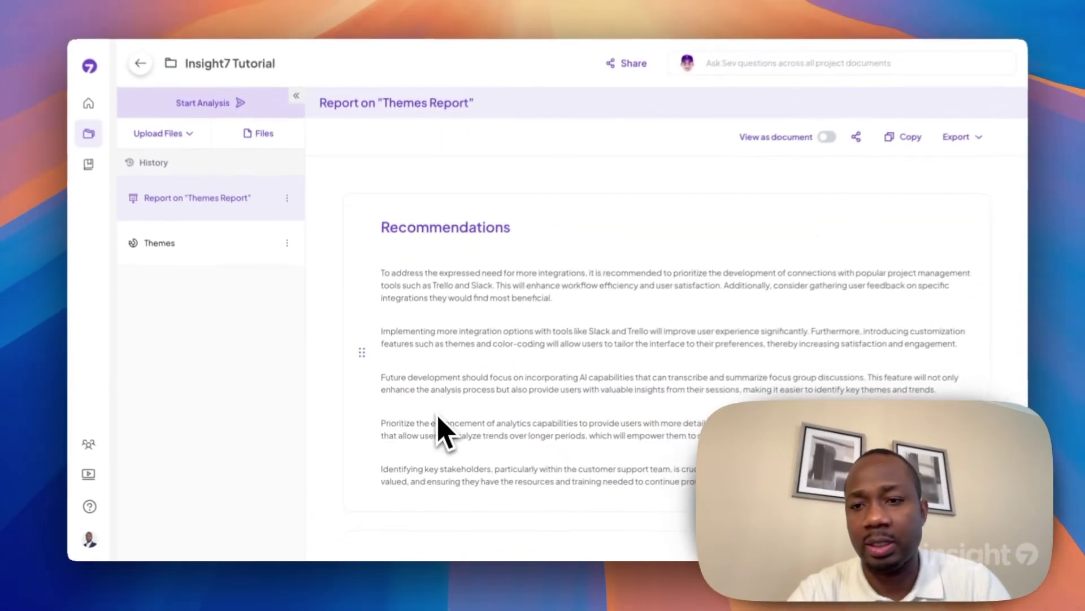
scroll(439, 421, "down", 8)
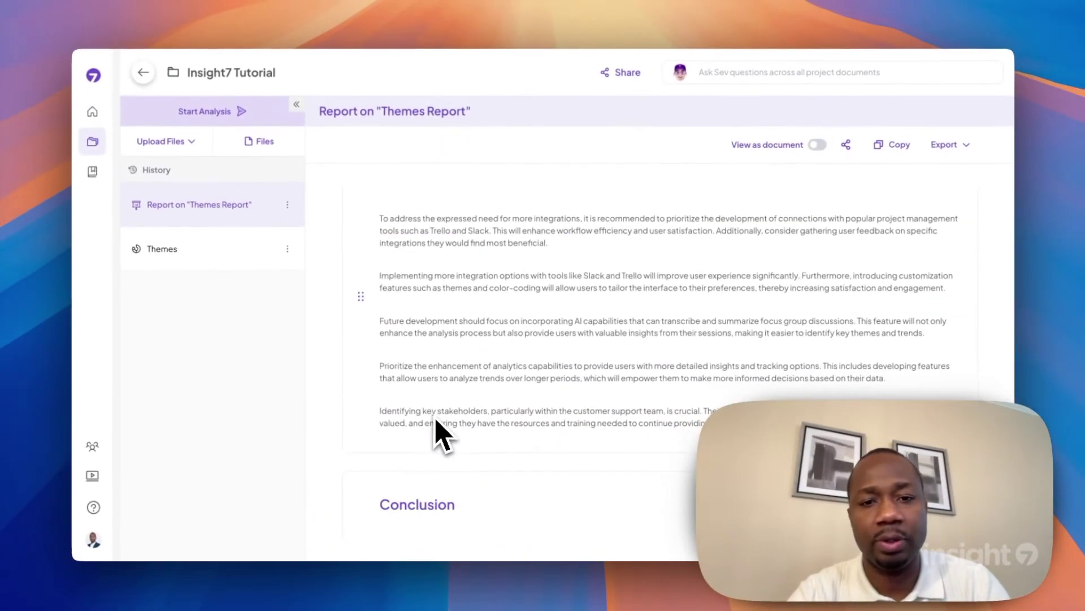
scroll(498, 325, "up", 2)
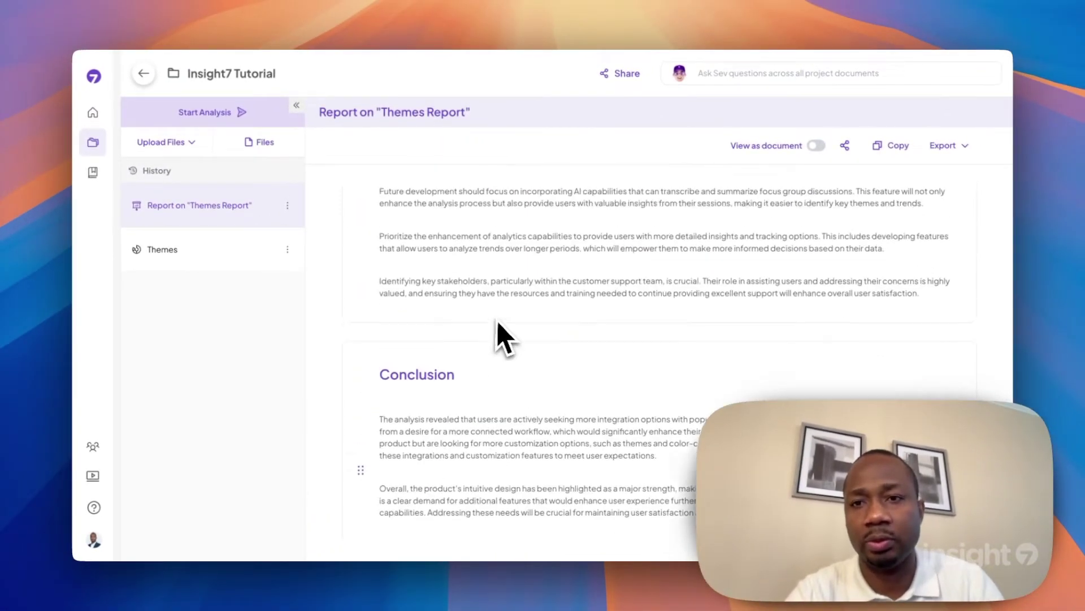
scroll(497, 321, "up", 20)
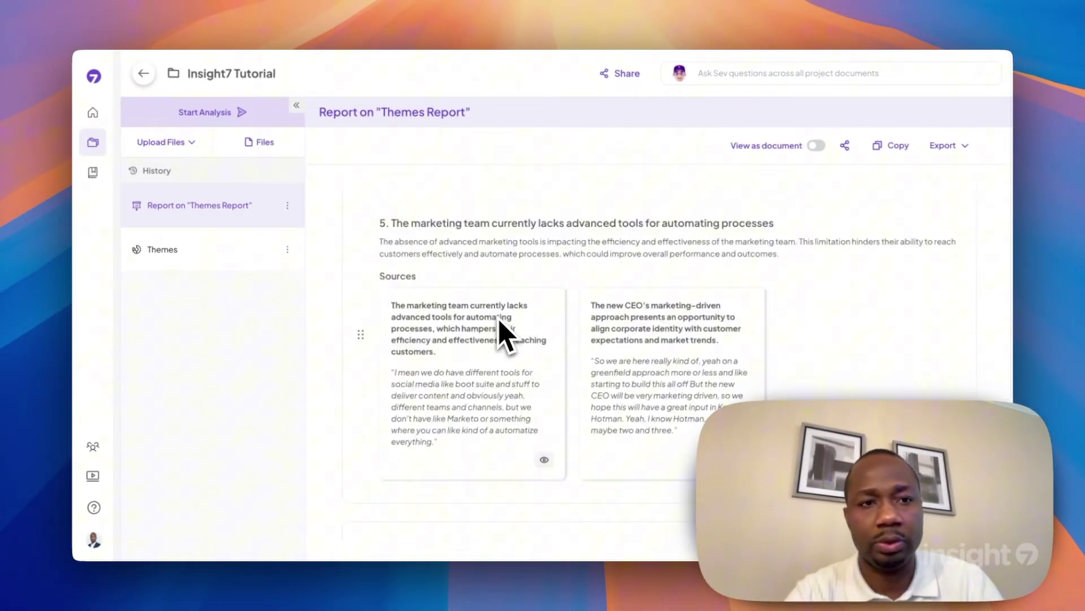
- From the Themes dashboard, start a new Single Analysis of type Quotes
left_click(162, 249)
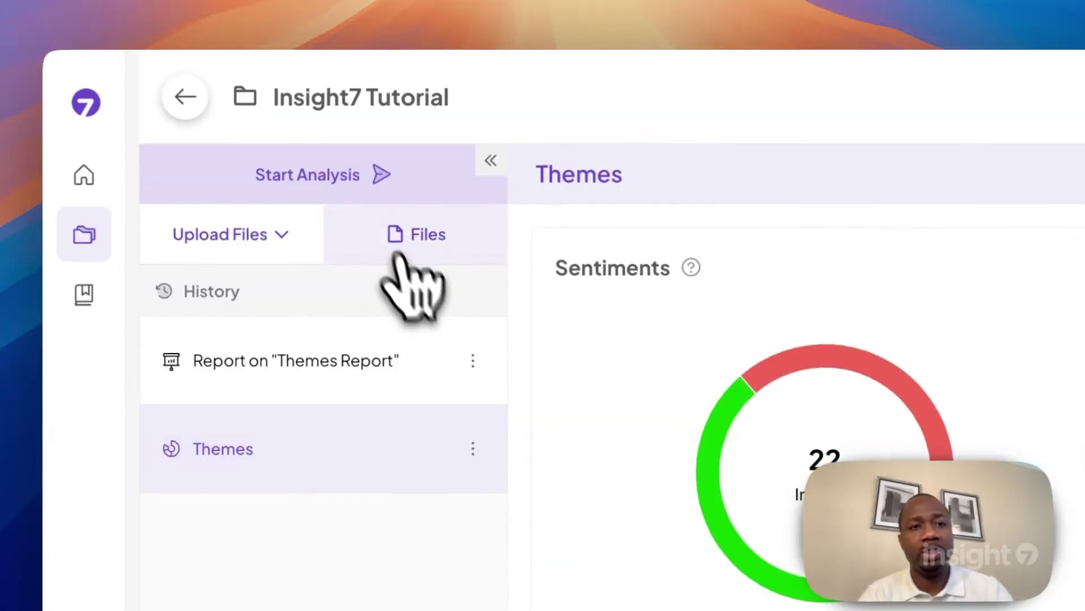
left_click(204, 112)
left_click(577, 181)
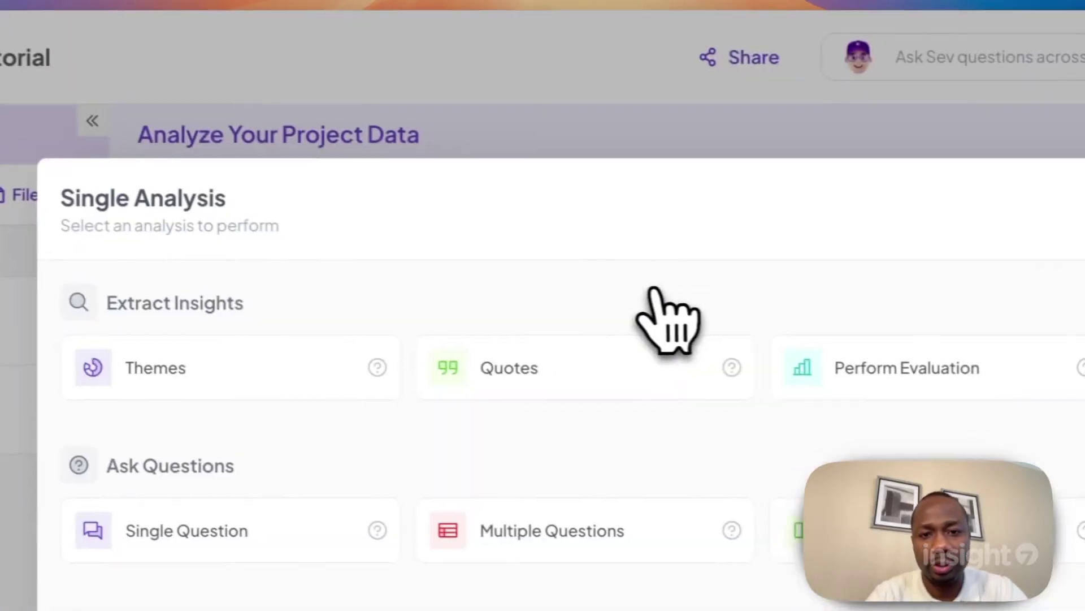
left_click(565, 355)
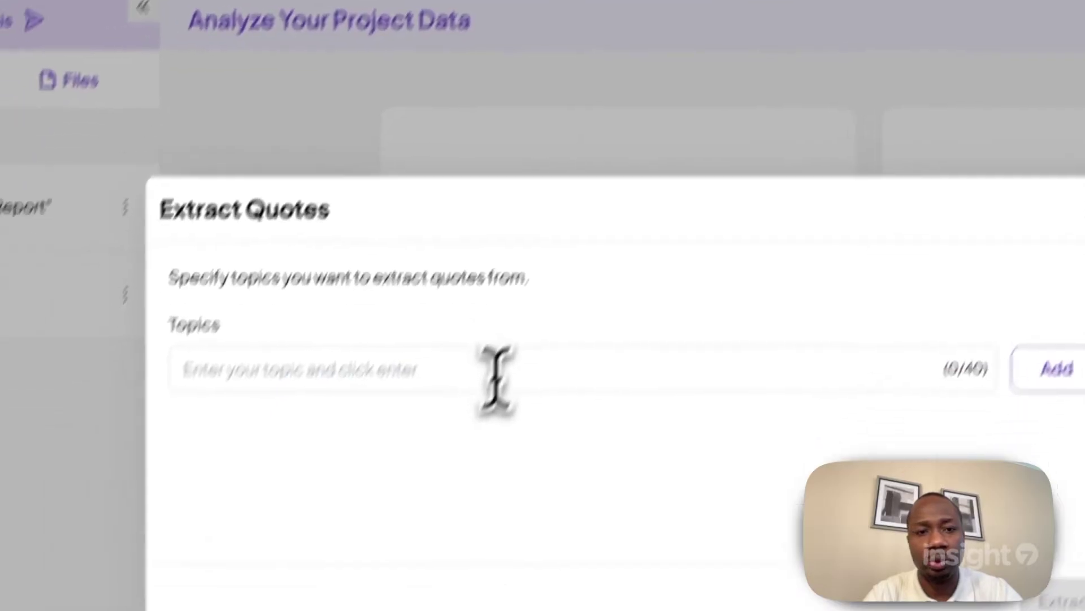
- Add the topics pain points, brand perception and challenges mentioned
left_click(425, 483)
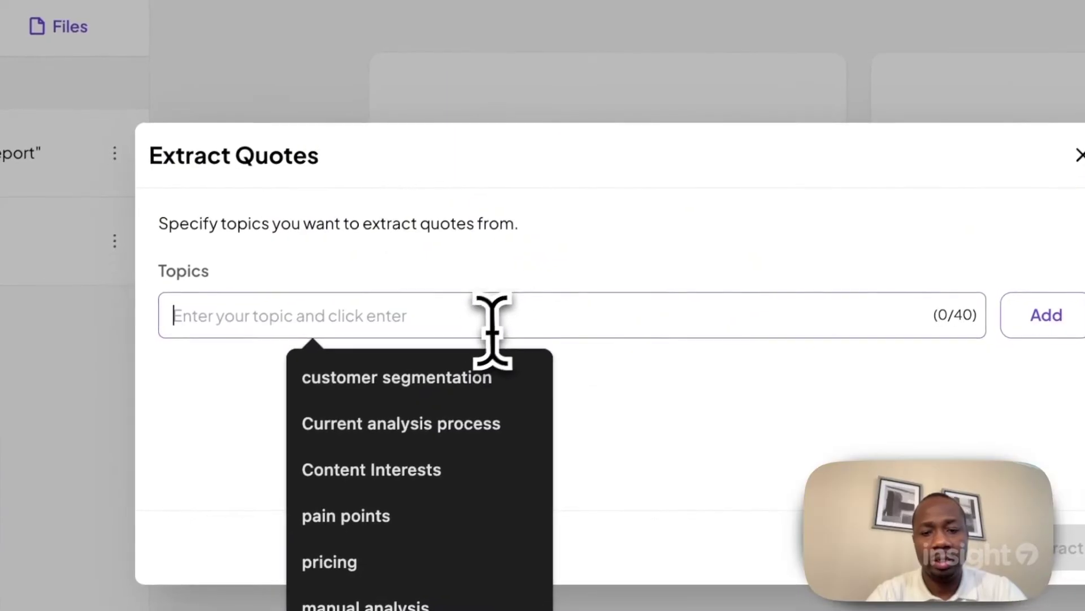
type("pain")
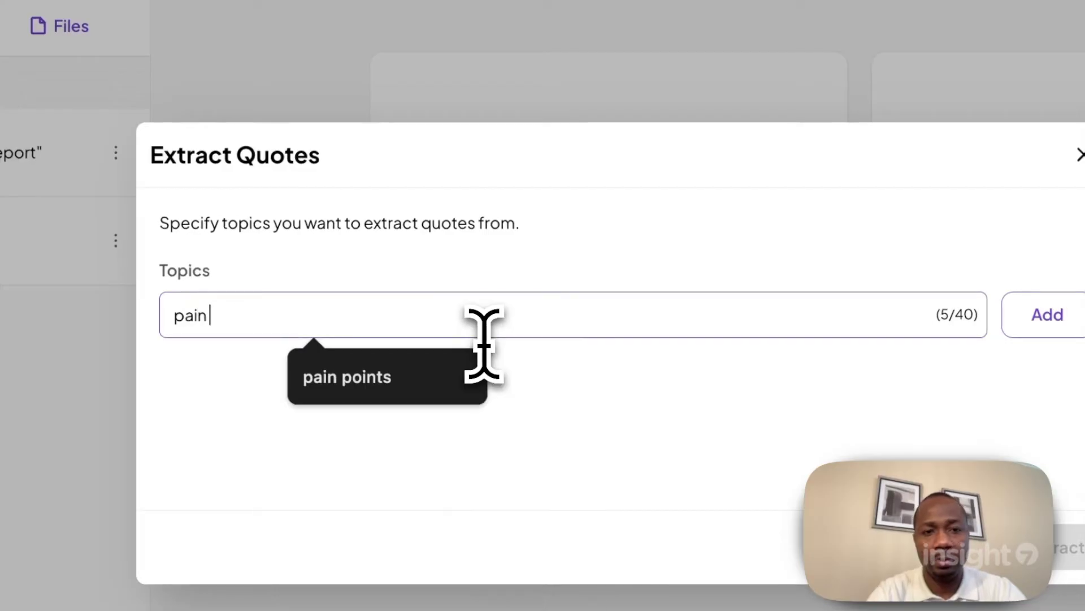
type(" points")
key("Return")
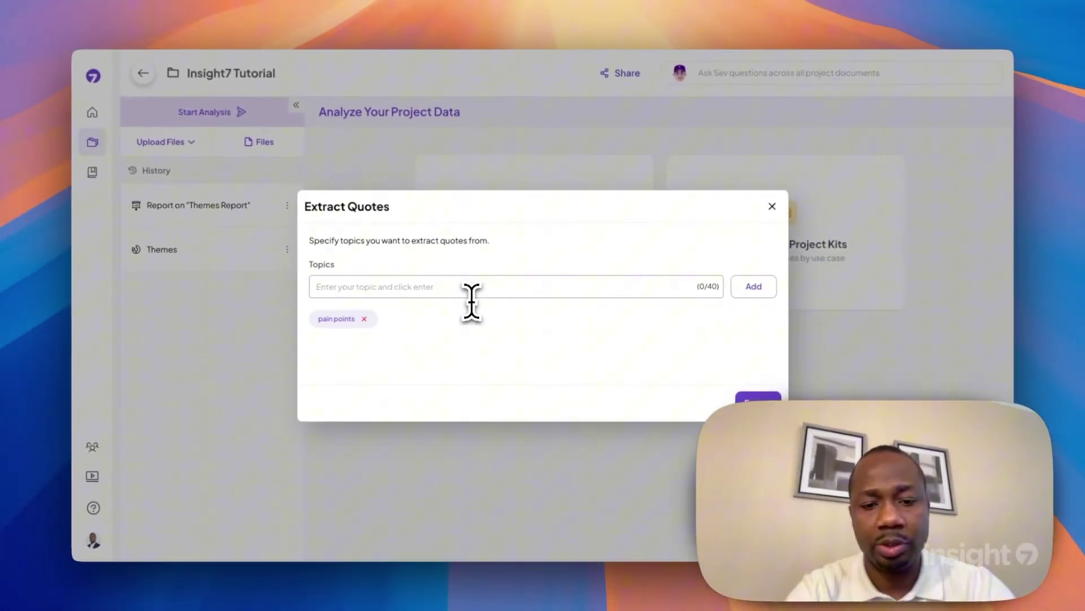
type("brand perception")
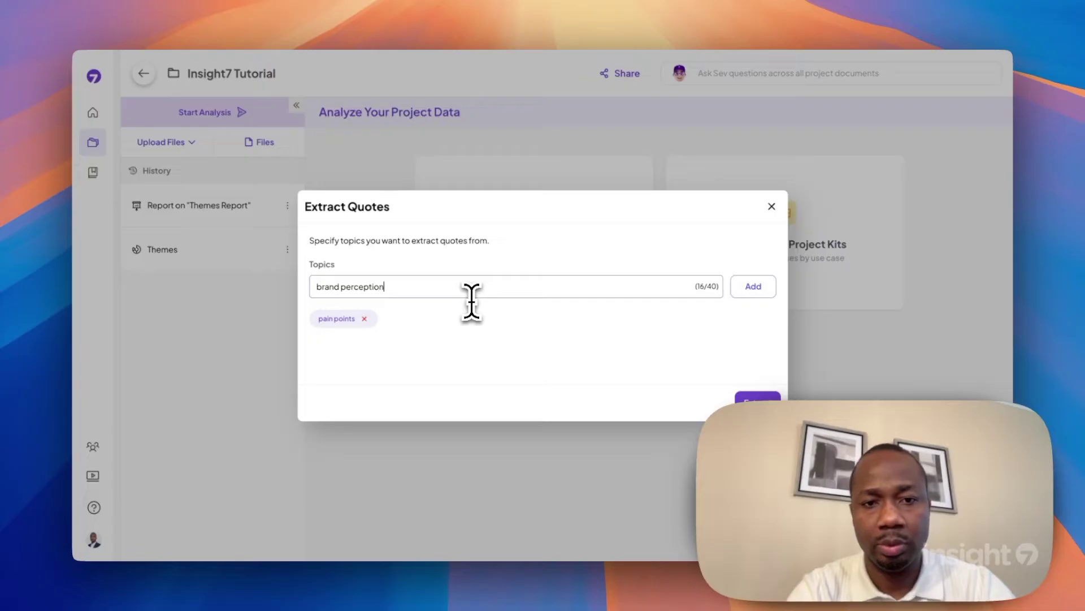
key("Return")
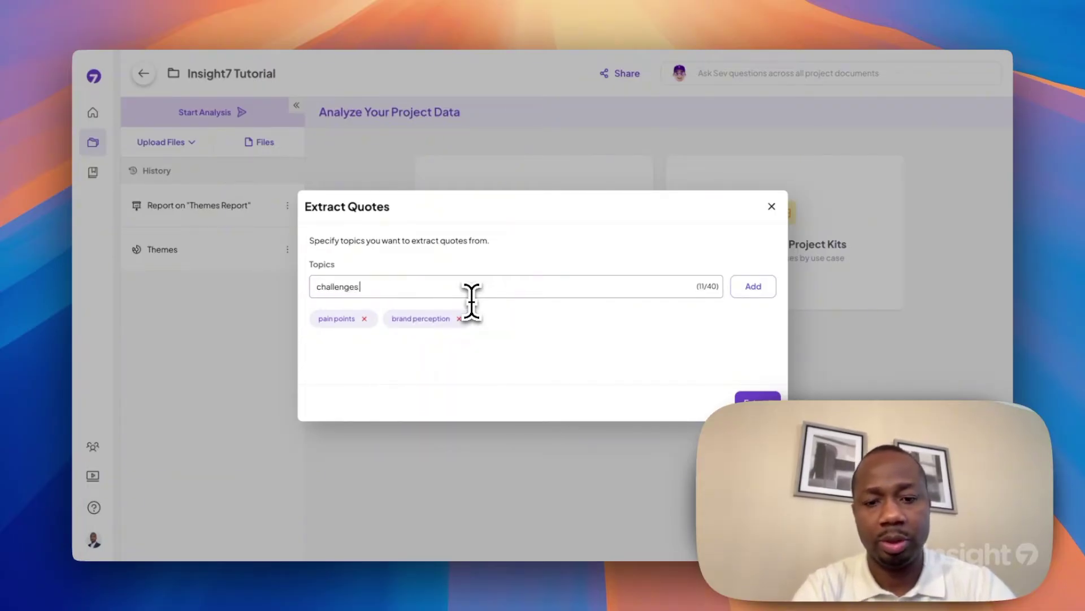
type("challenges mentioned")
key("Return")
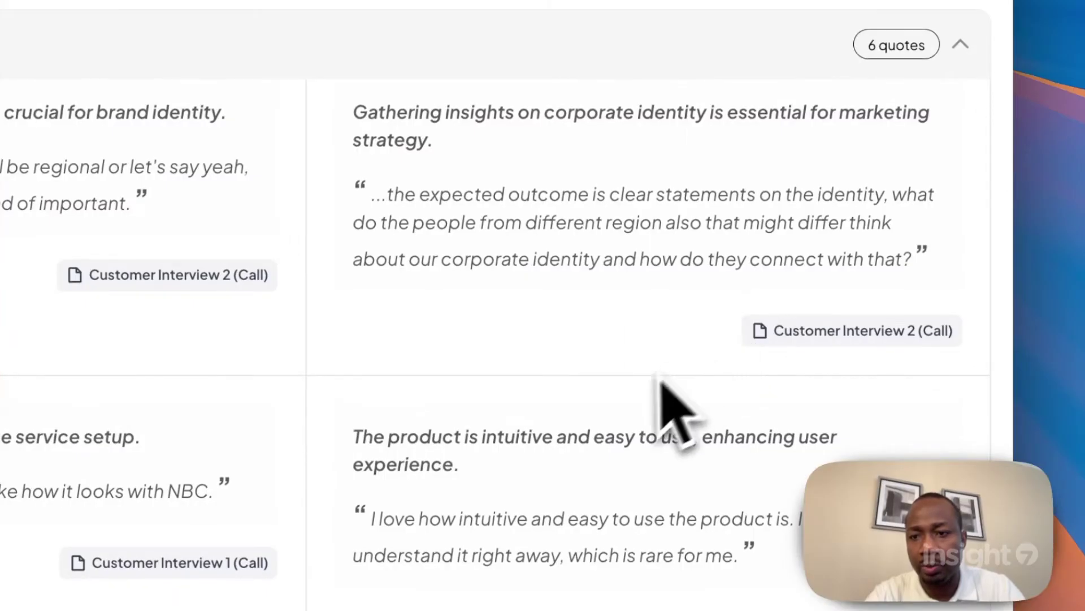
- Open a quote's source survey response, then collapse Brand Perception and toggle Challenges Mentioned
scroll(841, 341, "down", 3)
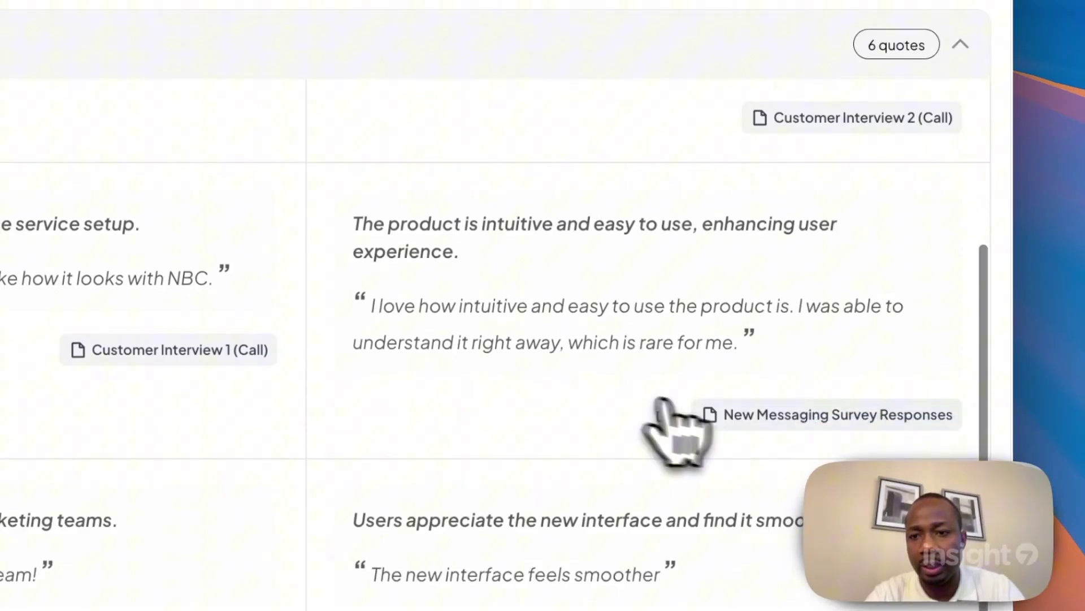
left_click(670, 403)
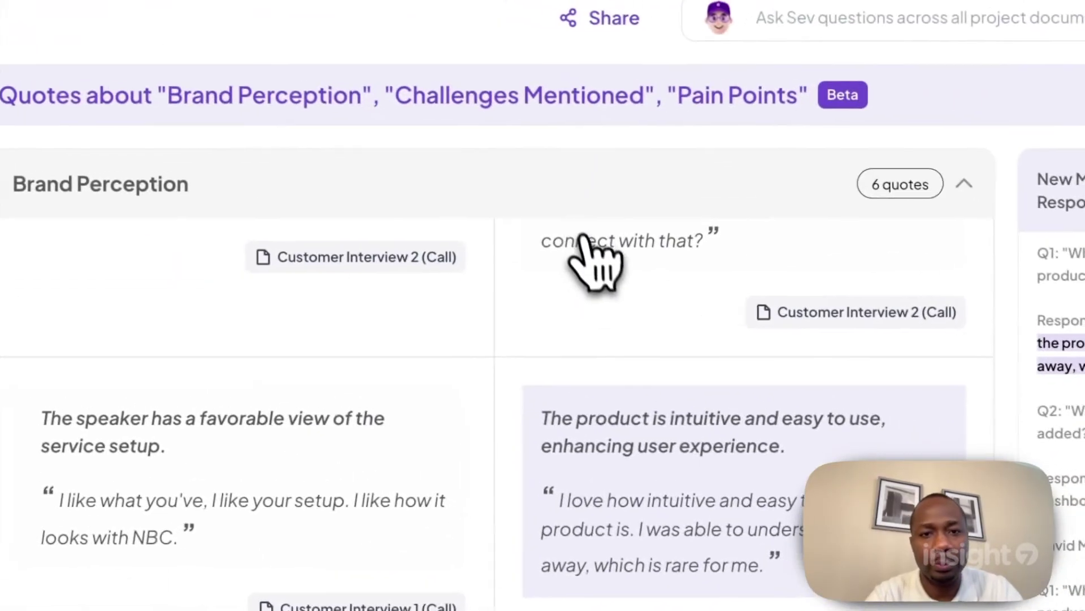
left_click(182, 67)
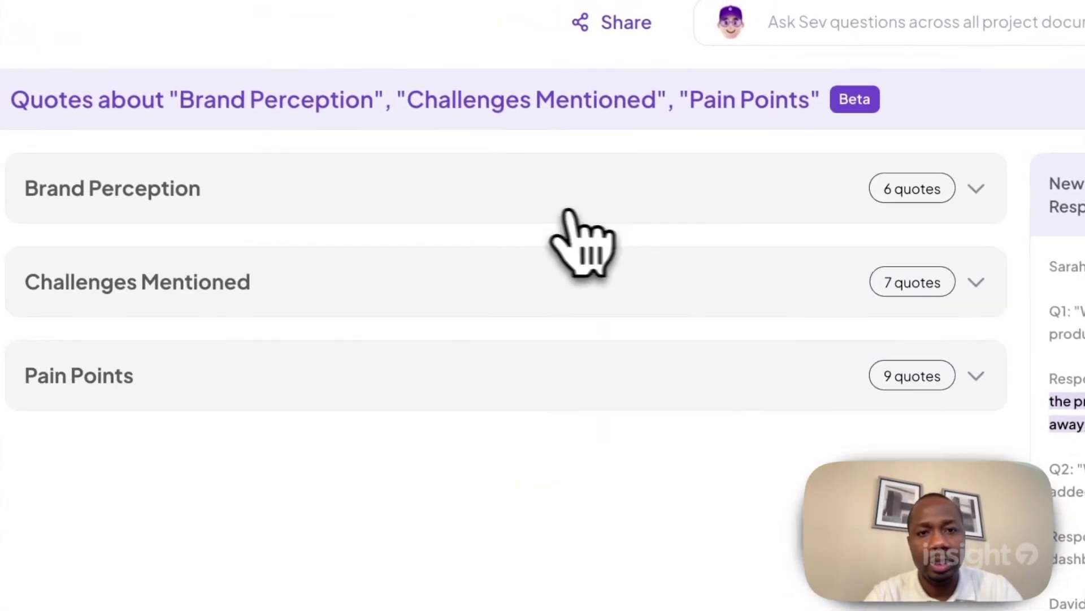
left_click(460, 266)
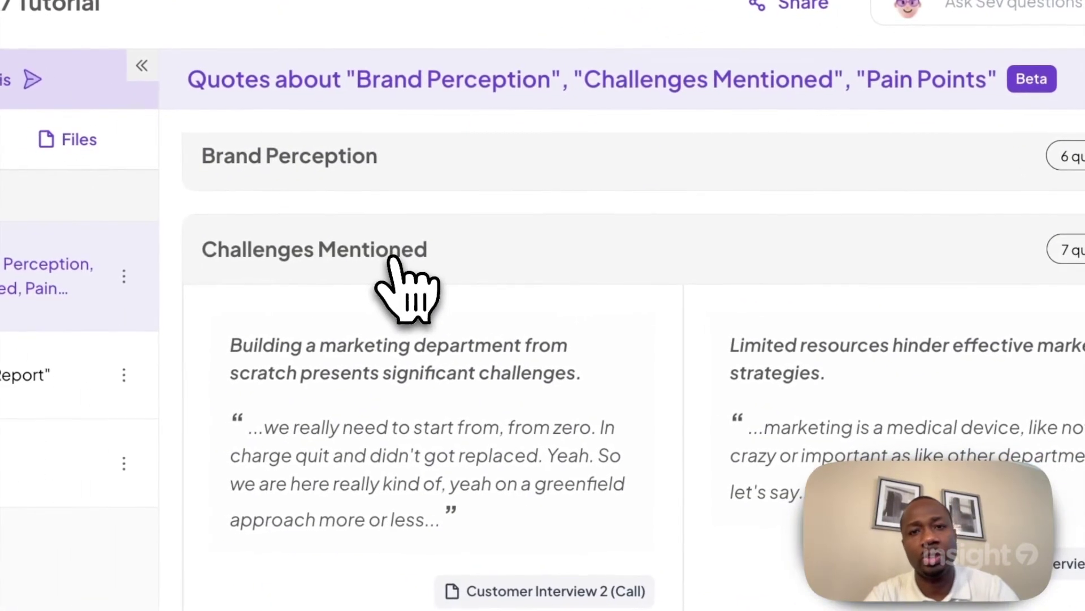
left_click(393, 271)
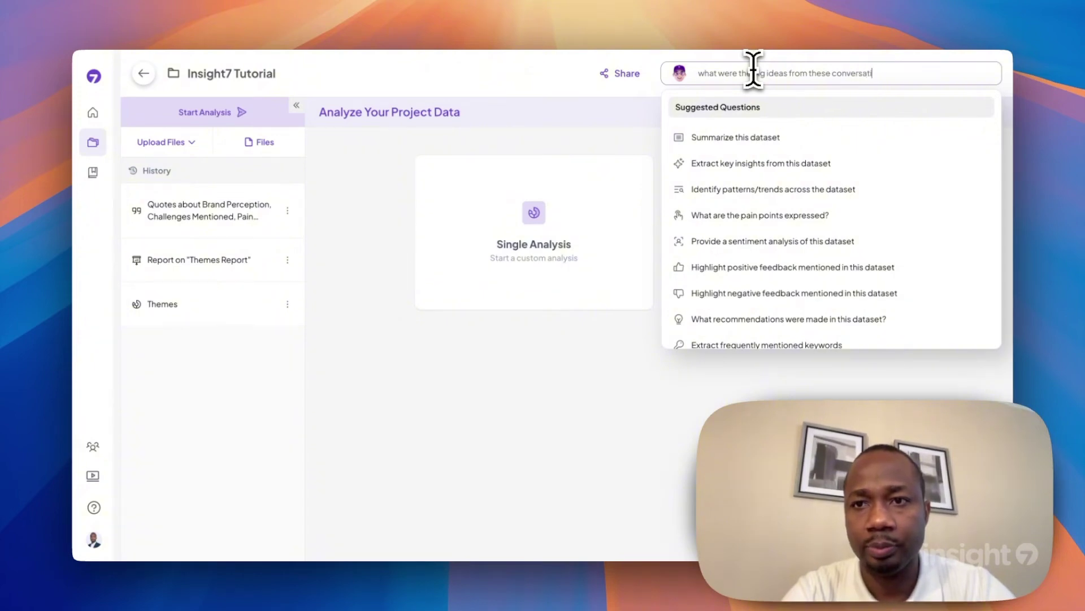
- Submit the big-ideas question to Sev, then show the project's five files
key("Return")
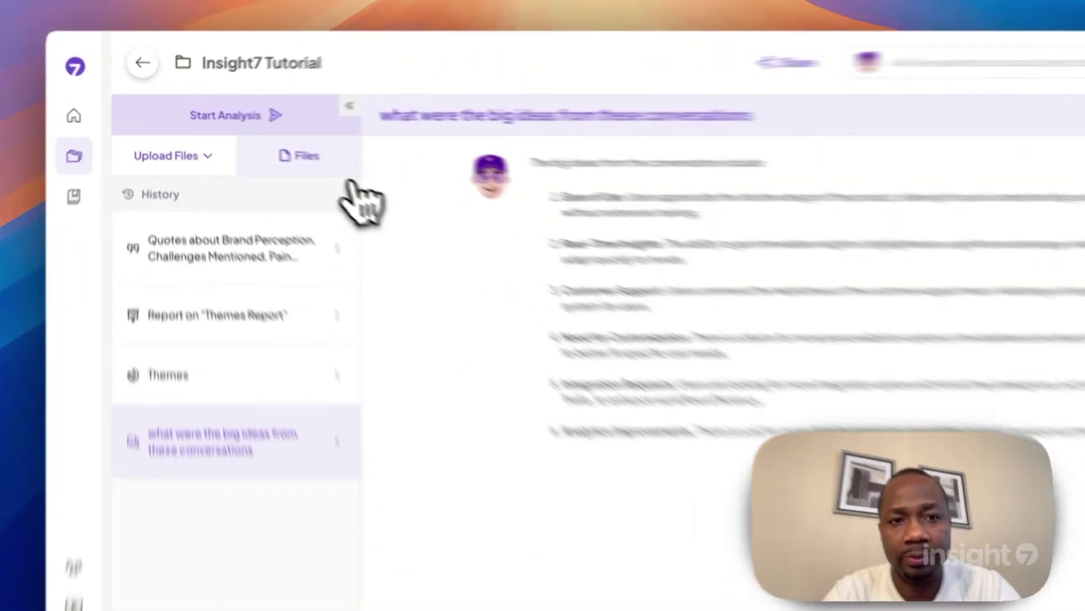
left_click(263, 143)
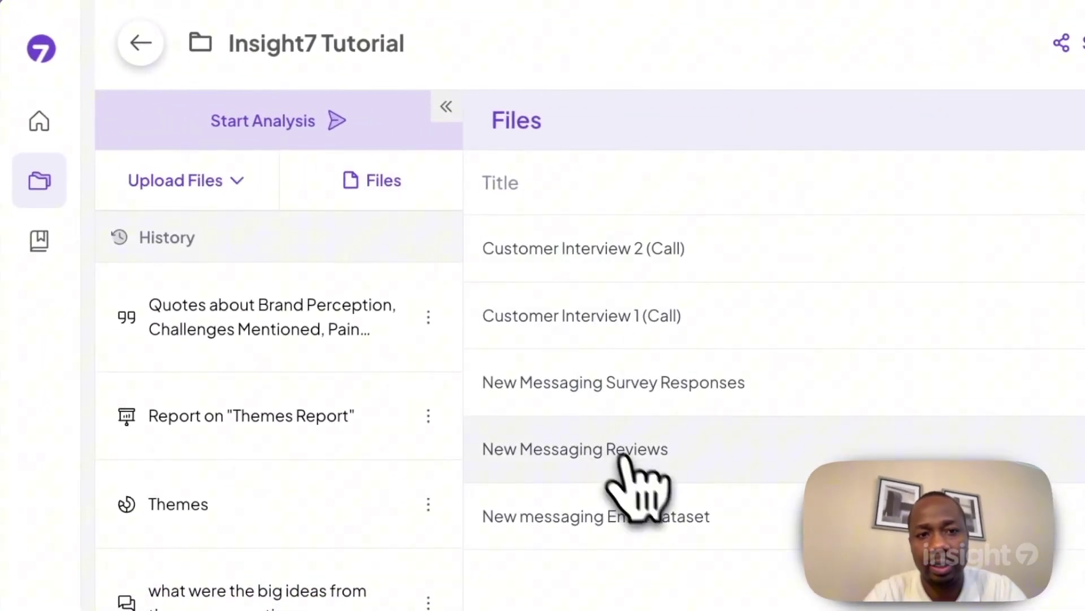
- Start a Multiple Questions analysis with the key insights, feature gaps and main themes suggestions as Questions 1–3
left_click(272, 124)
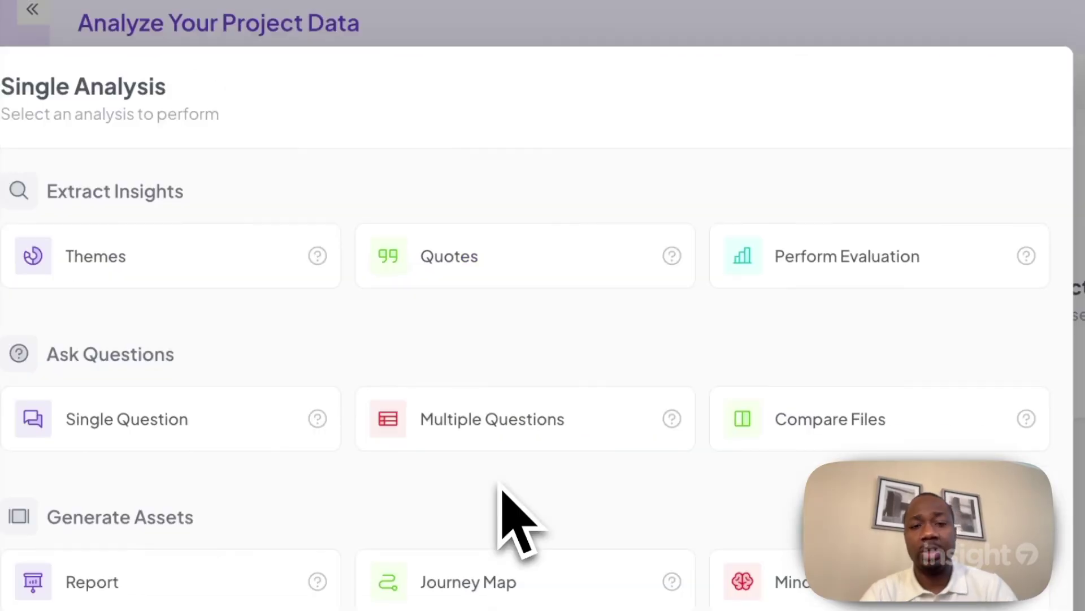
left_click(497, 433)
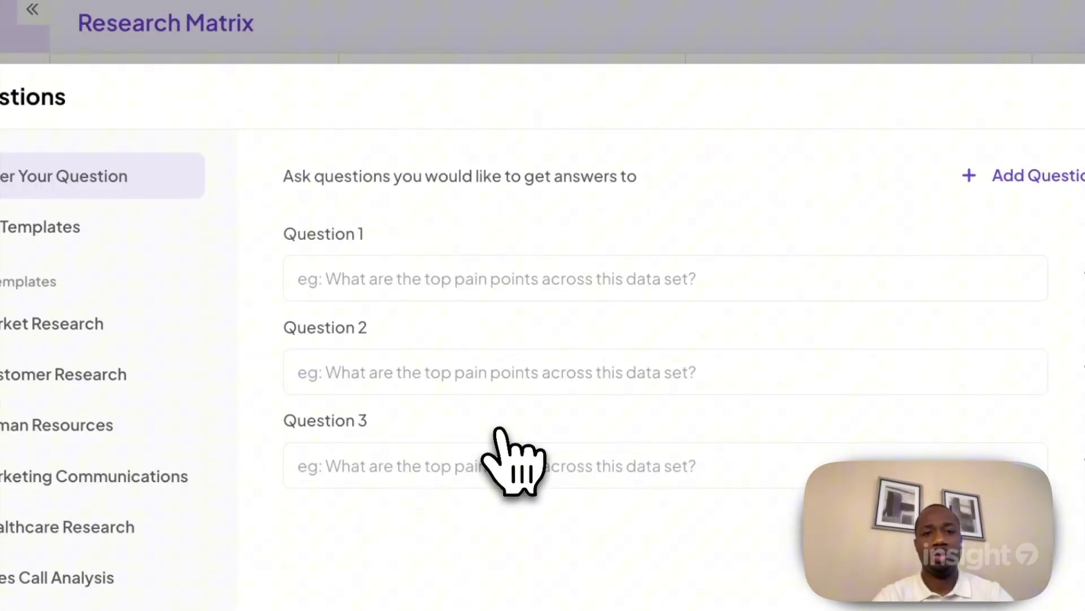
left_click(457, 282)
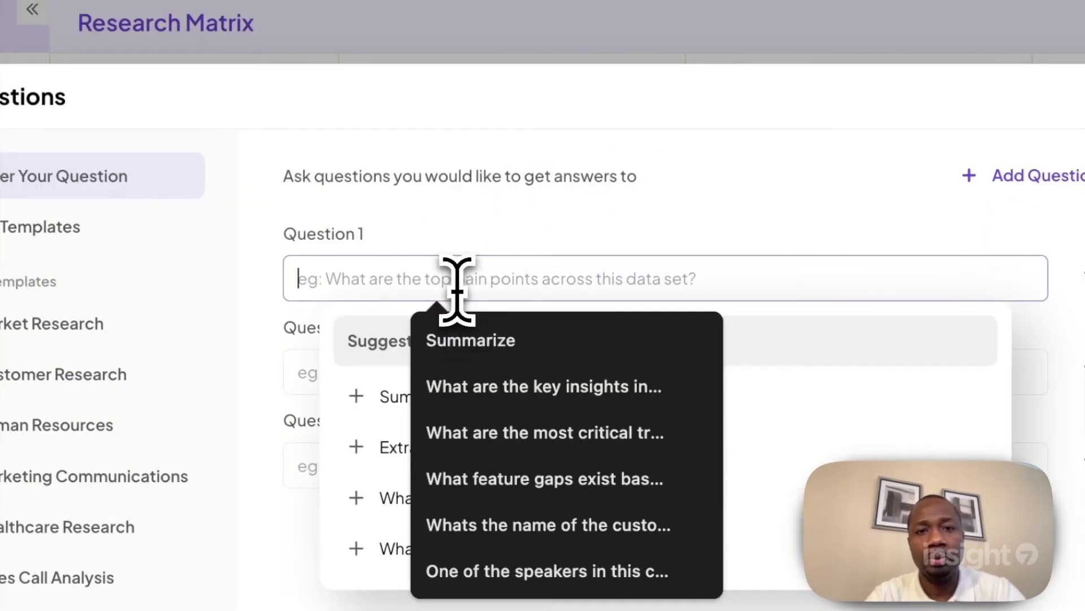
left_click(512, 387)
left_click(502, 371)
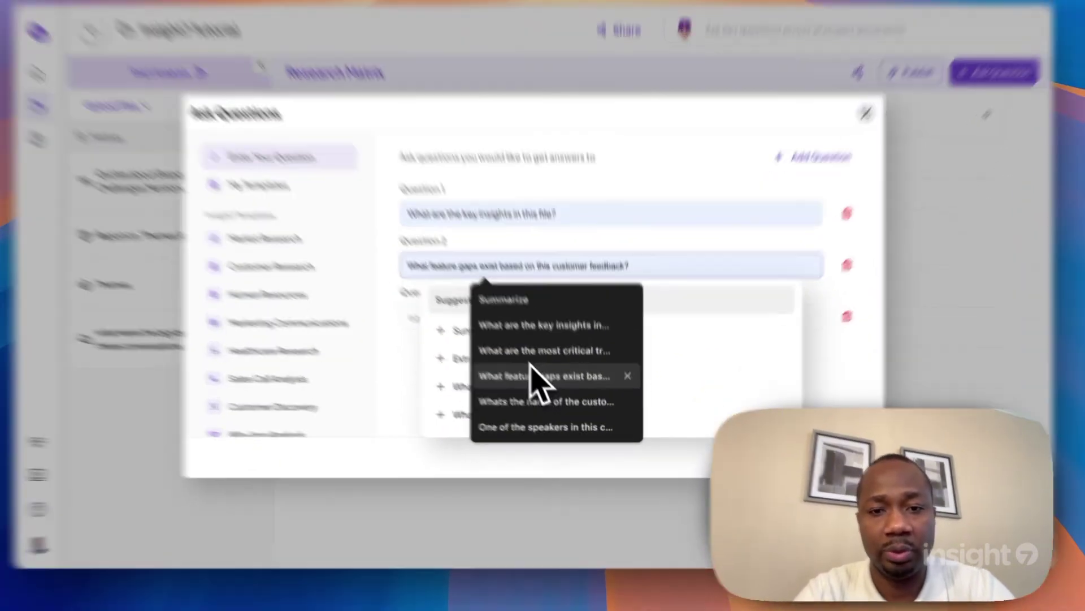
left_click(540, 386)
left_click(539, 342)
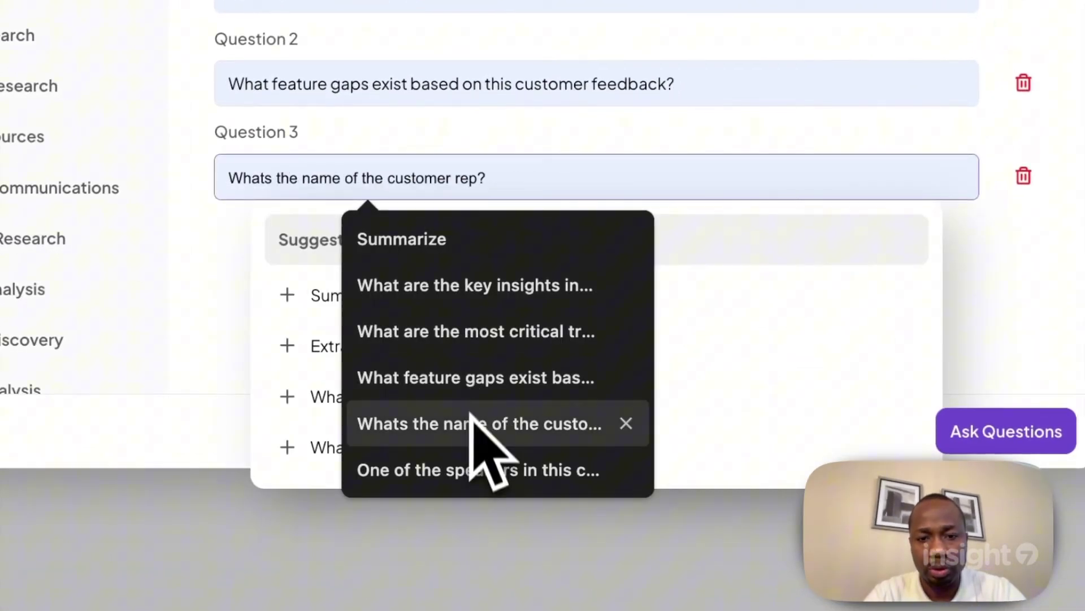
key("Escape")
left_click(318, 396)
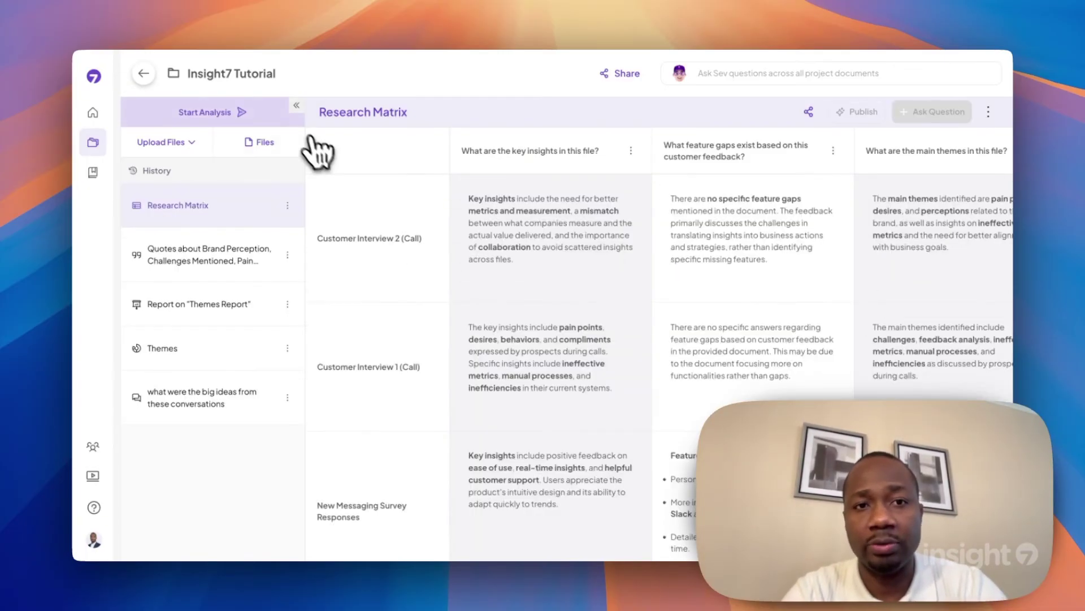
scroll(491, 266, "down", 2)
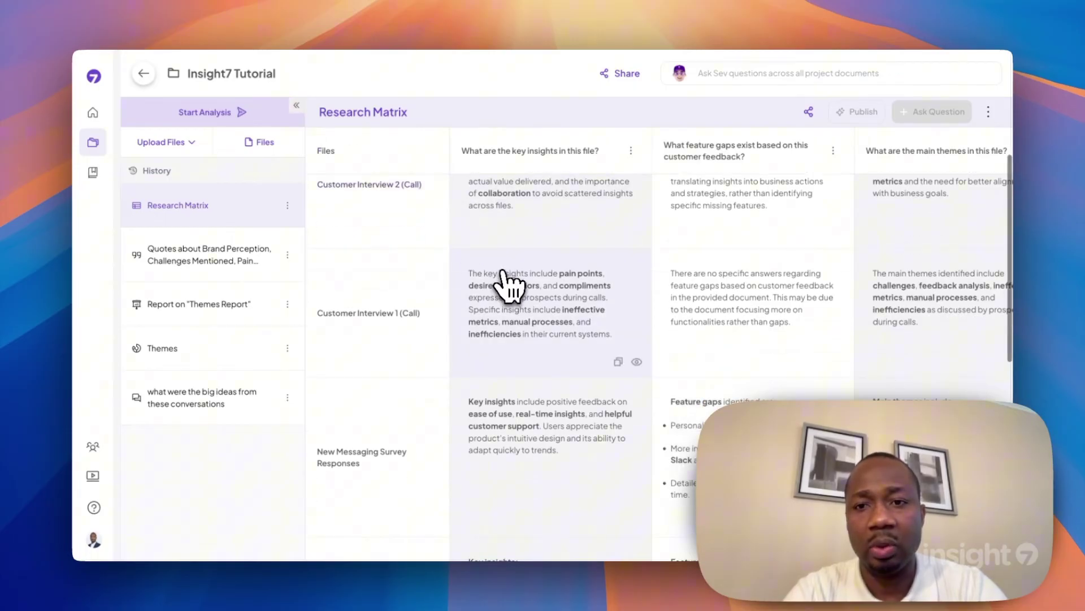
scroll(502, 283, "up", 2)
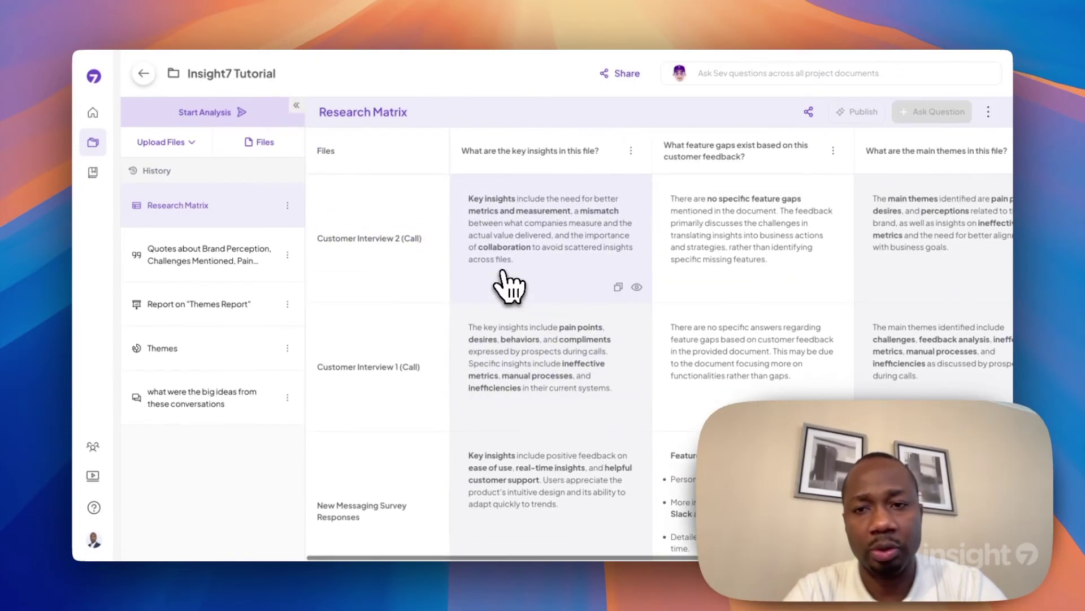
scroll(334, 362, "down", 10)
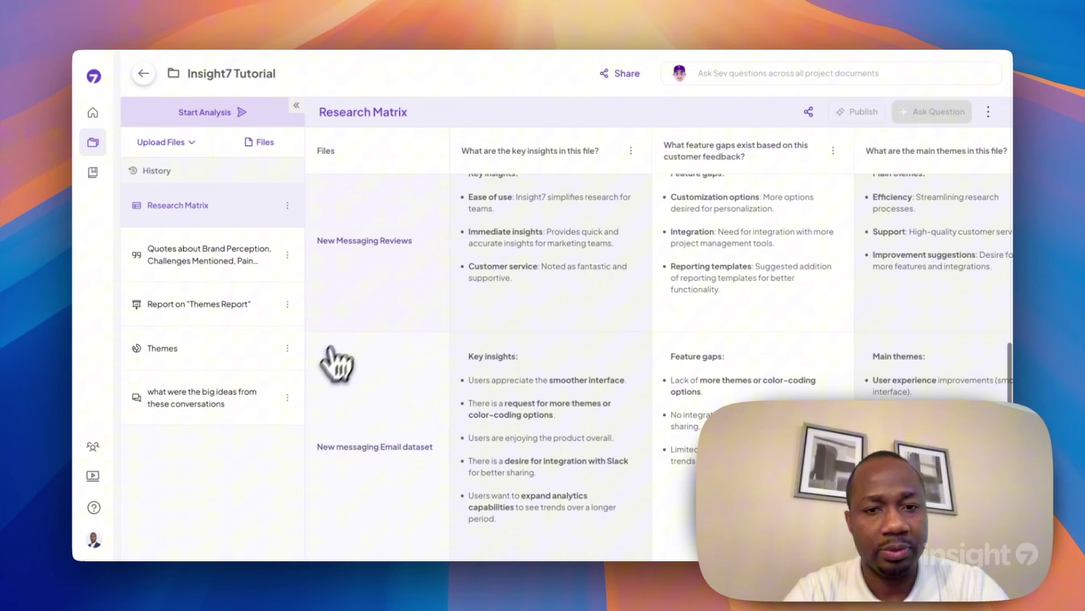
scroll(368, 311, "up", 7)
scroll(367, 310, "up", 3)
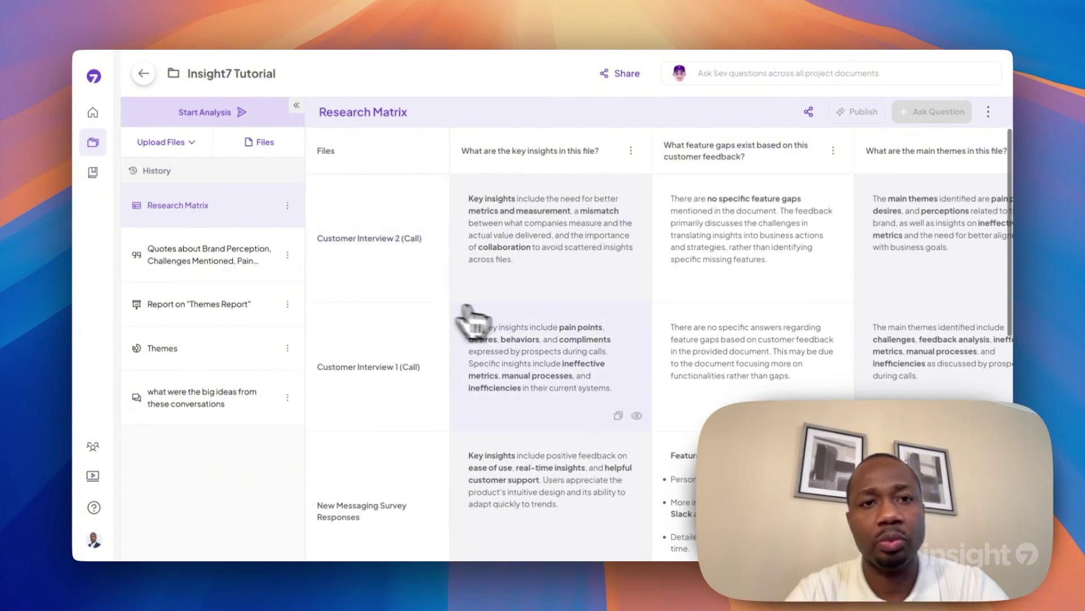
left_click(460, 261)
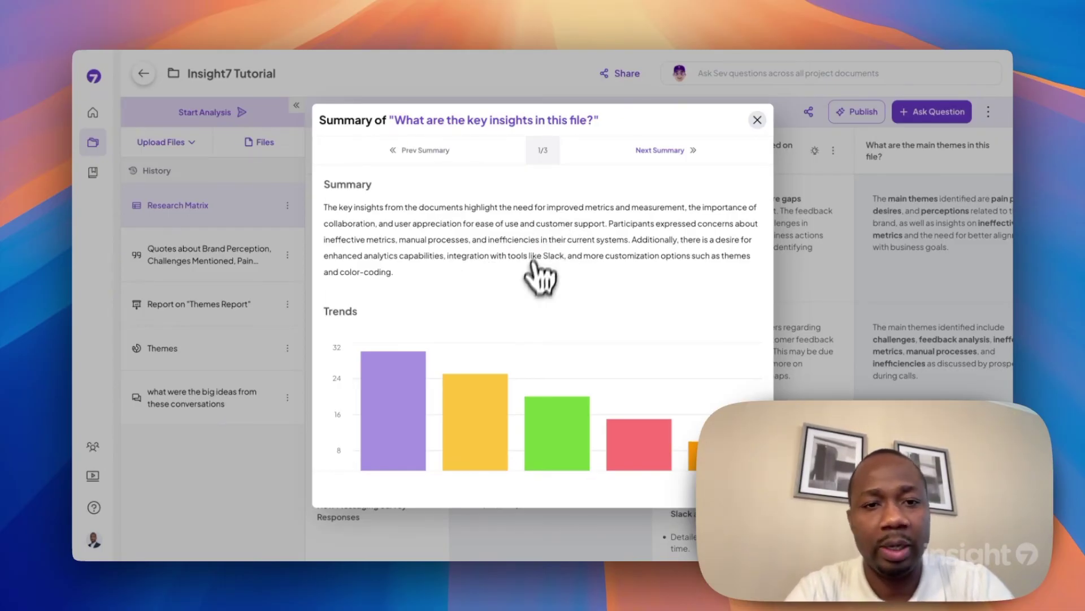
scroll(543, 218, "down", 6)
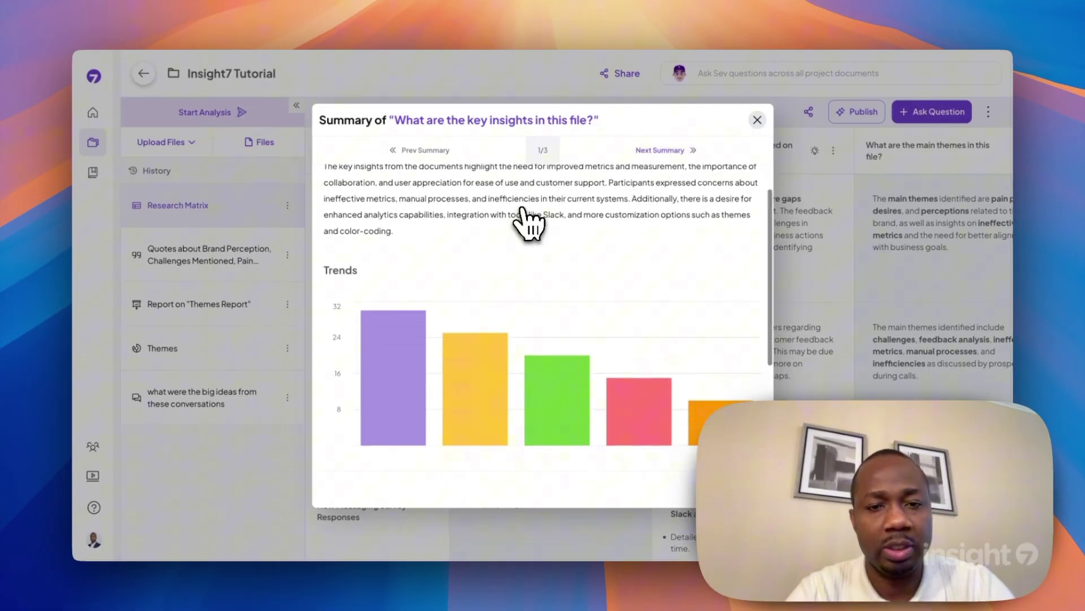
scroll(583, 307, "up", 1)
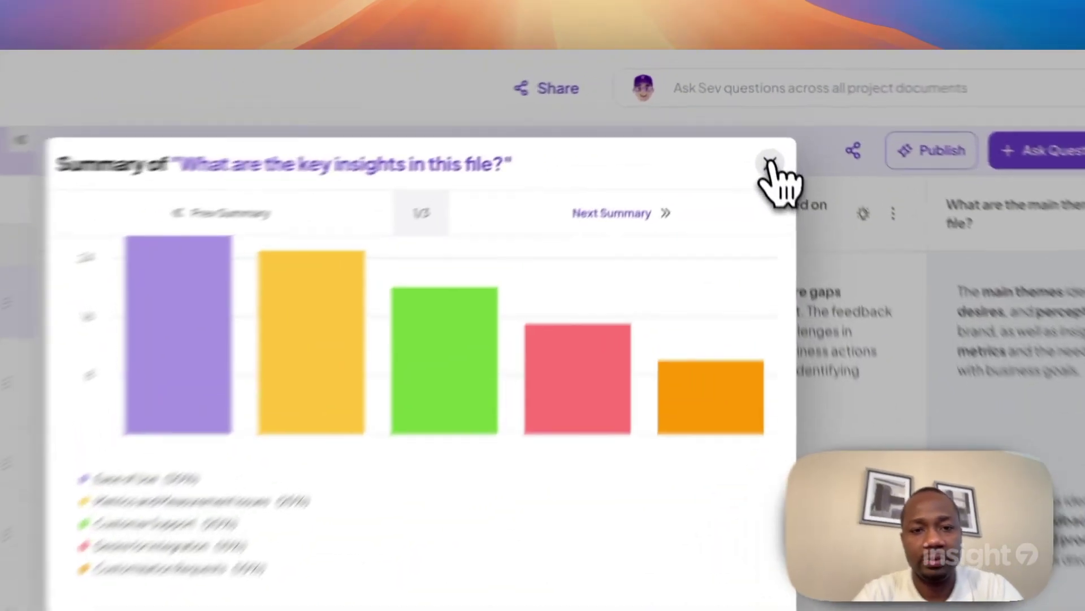
left_click(758, 121)
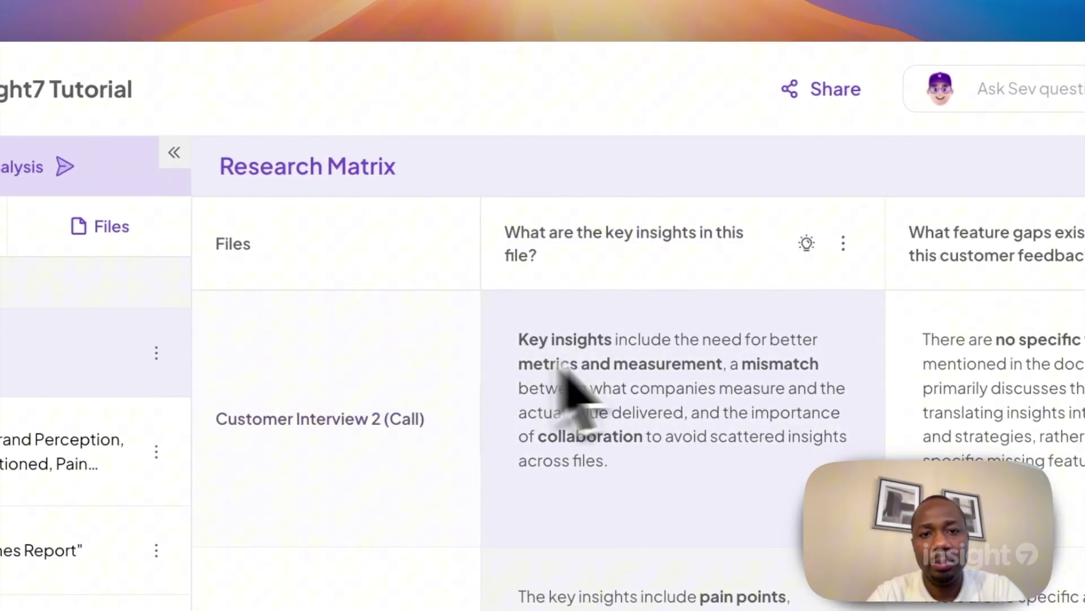
scroll(678, 400, "down", 8)
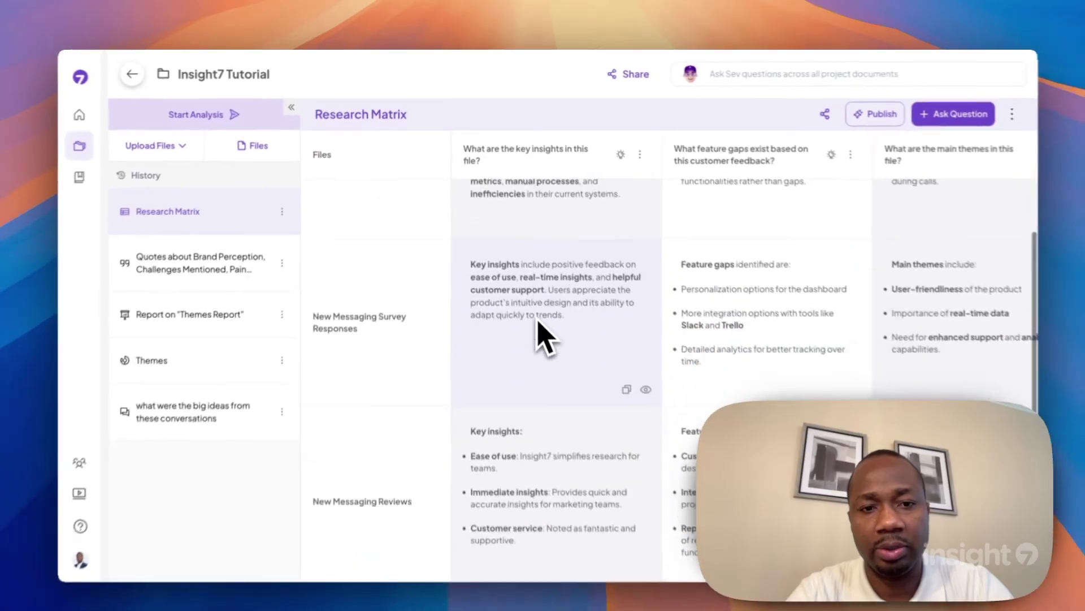
scroll(537, 326, "down", 5)
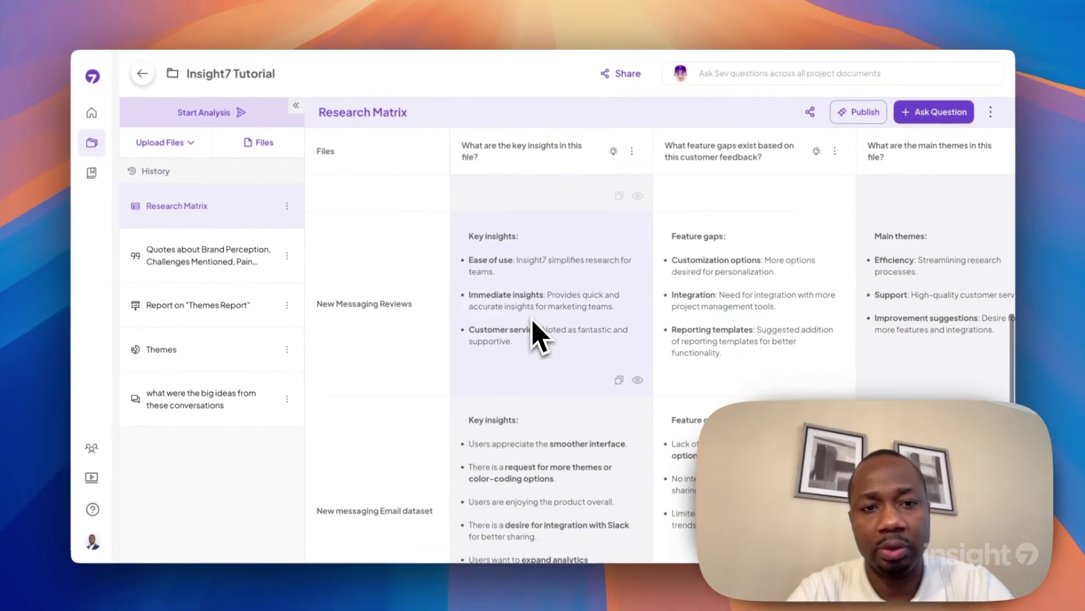
scroll(532, 320, "up", 8)
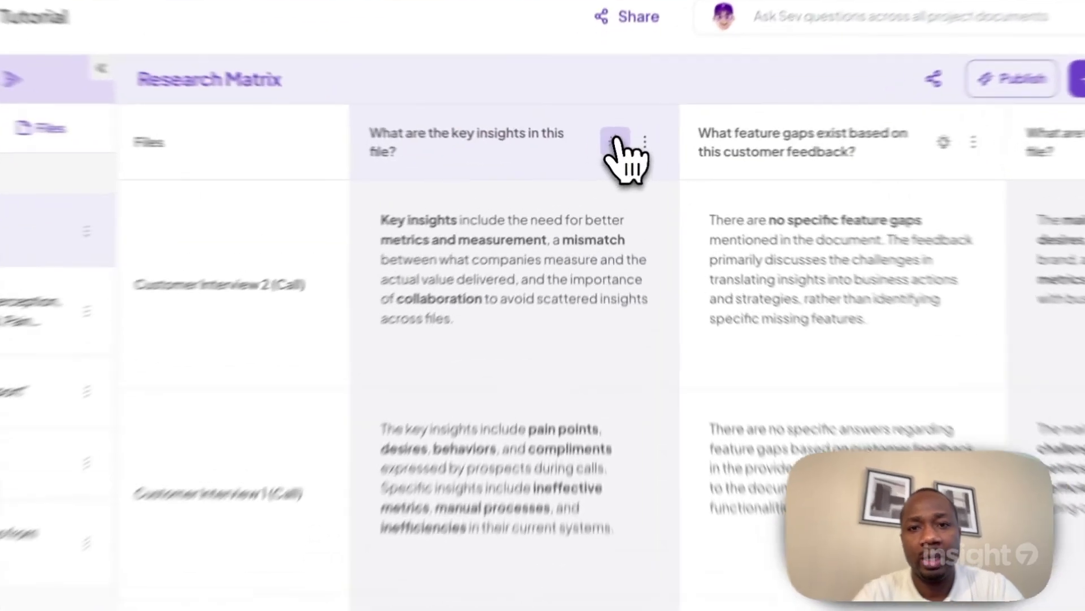
left_click(615, 141)
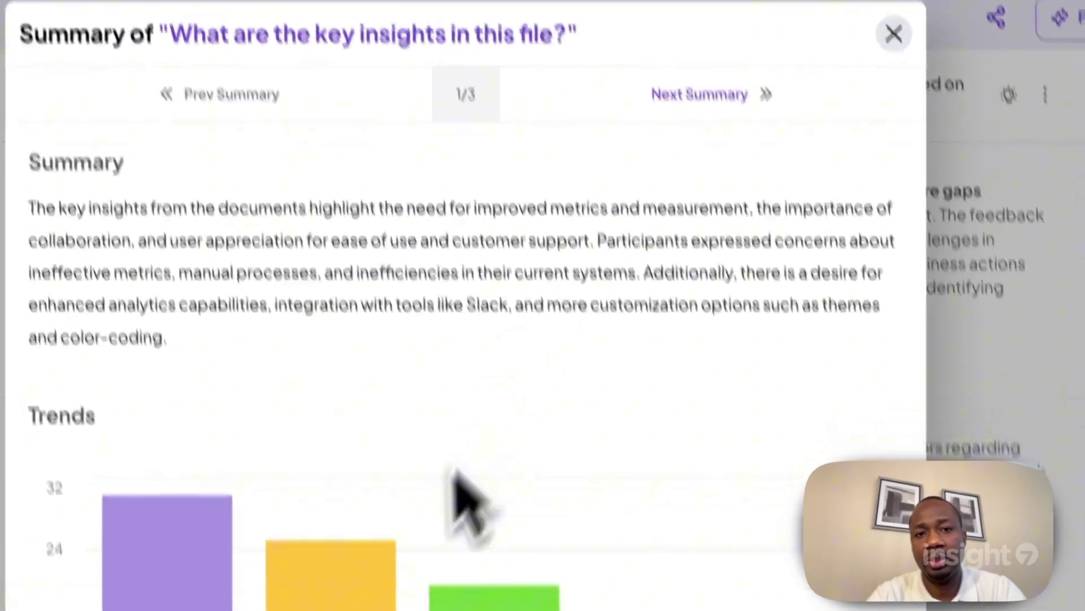
scroll(460, 502, "down", 5)
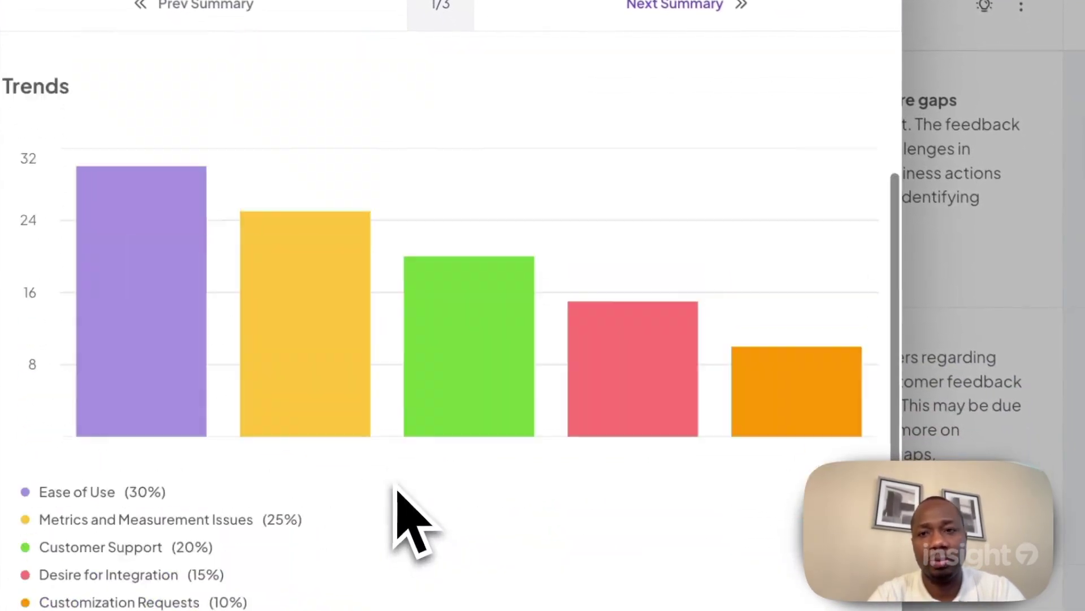
scroll(679, 230, "up", 8)
left_click(673, 22)
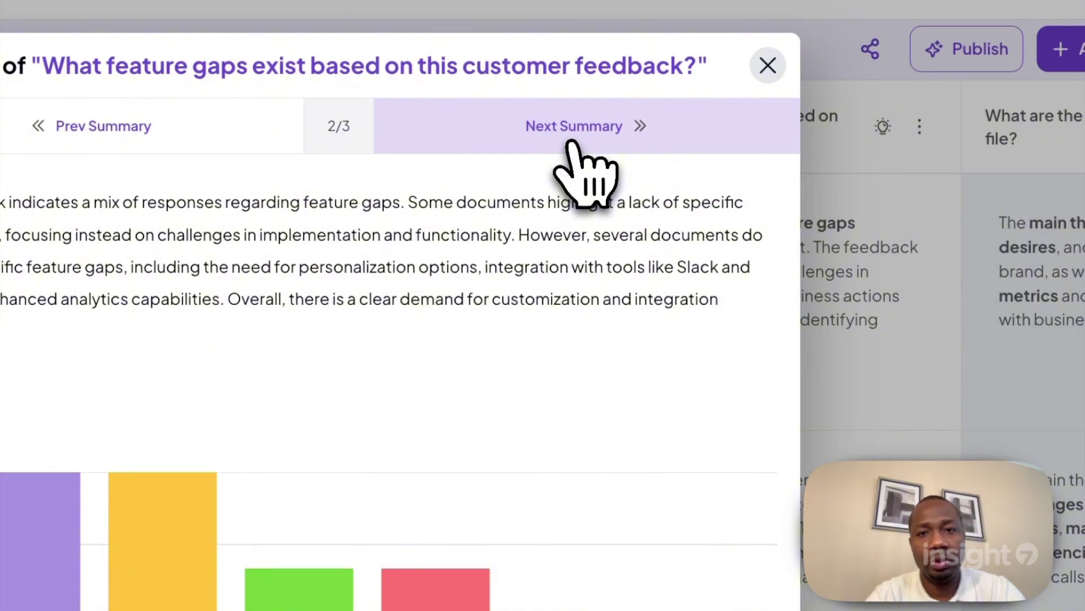
left_click(568, 143)
scroll(485, 577, "down", 5)
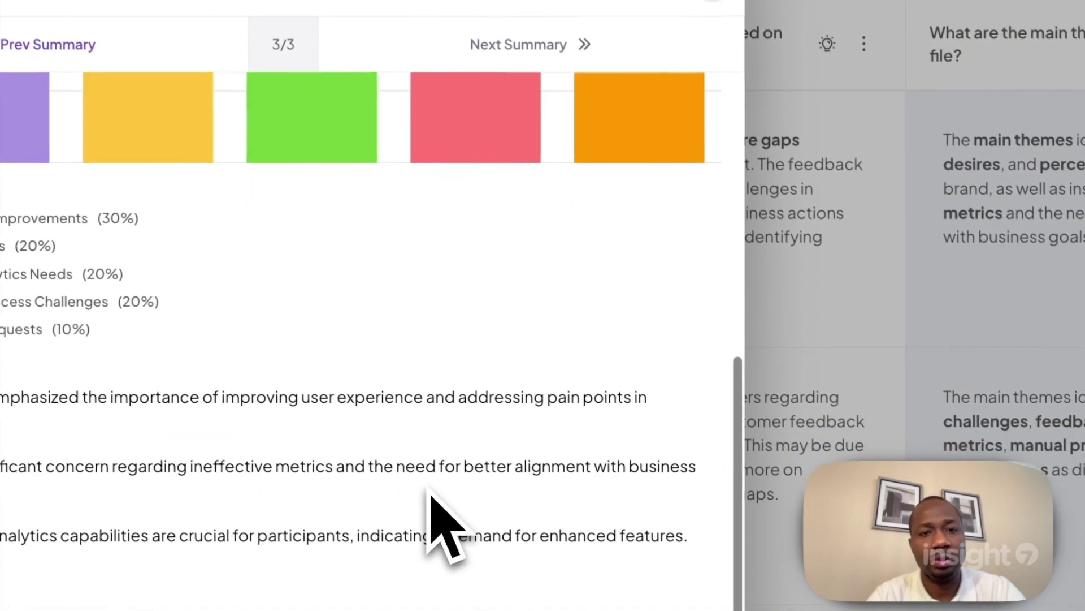
scroll(444, 523, "up", 10)
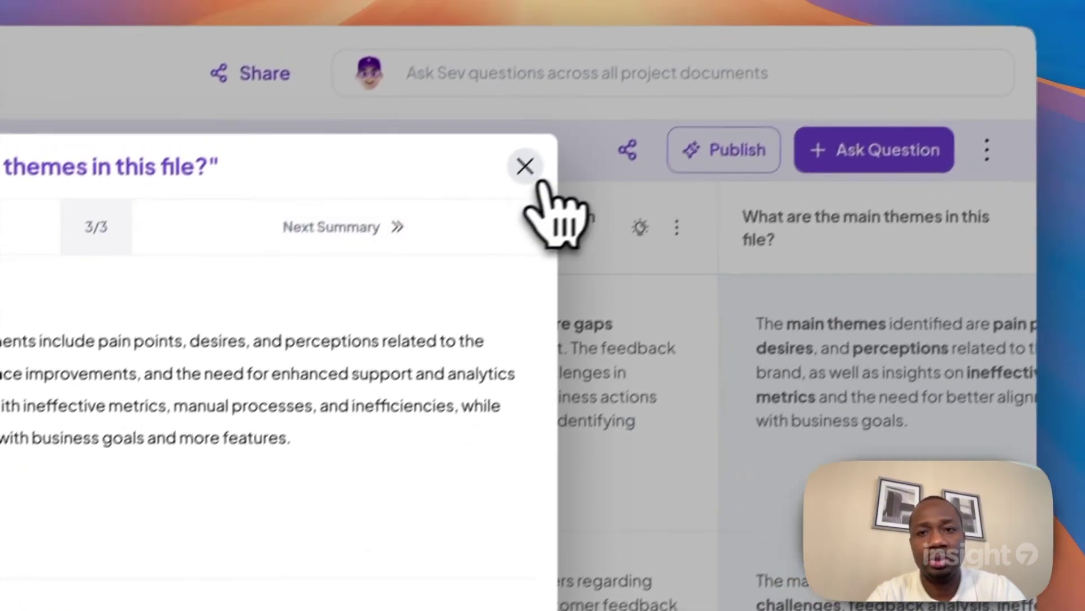
left_click(524, 166)
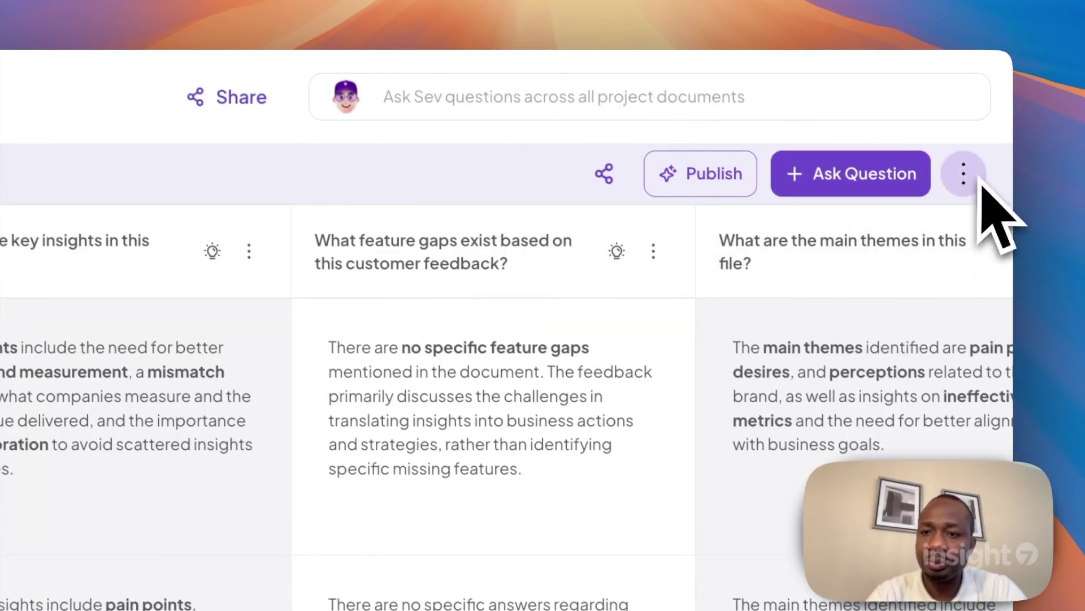
left_click(899, 175)
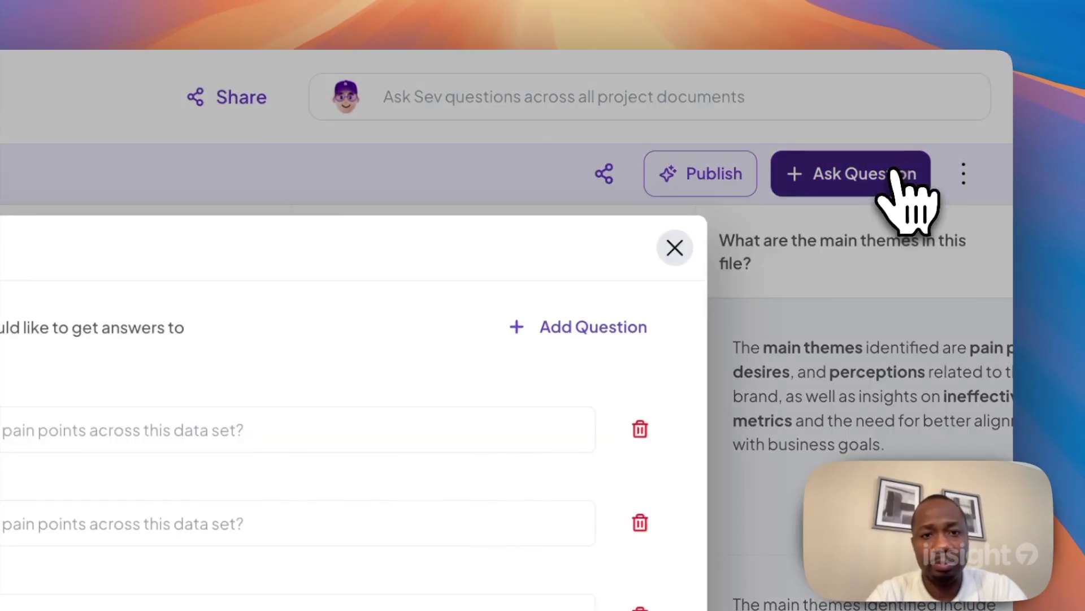
left_click(356, 424)
left_click(678, 254)
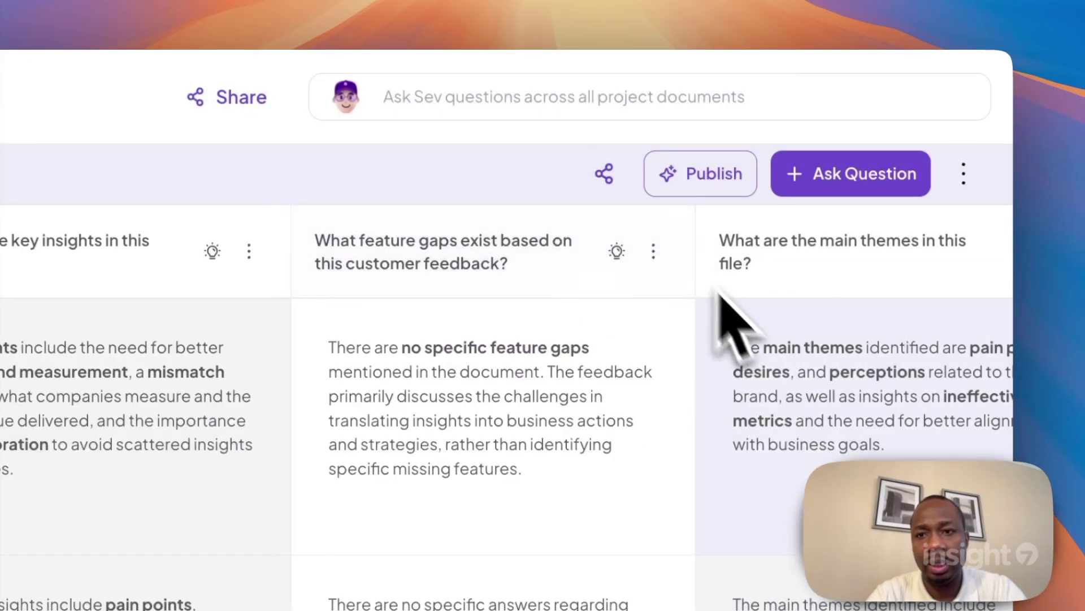
scroll(735, 328, "right", 2)
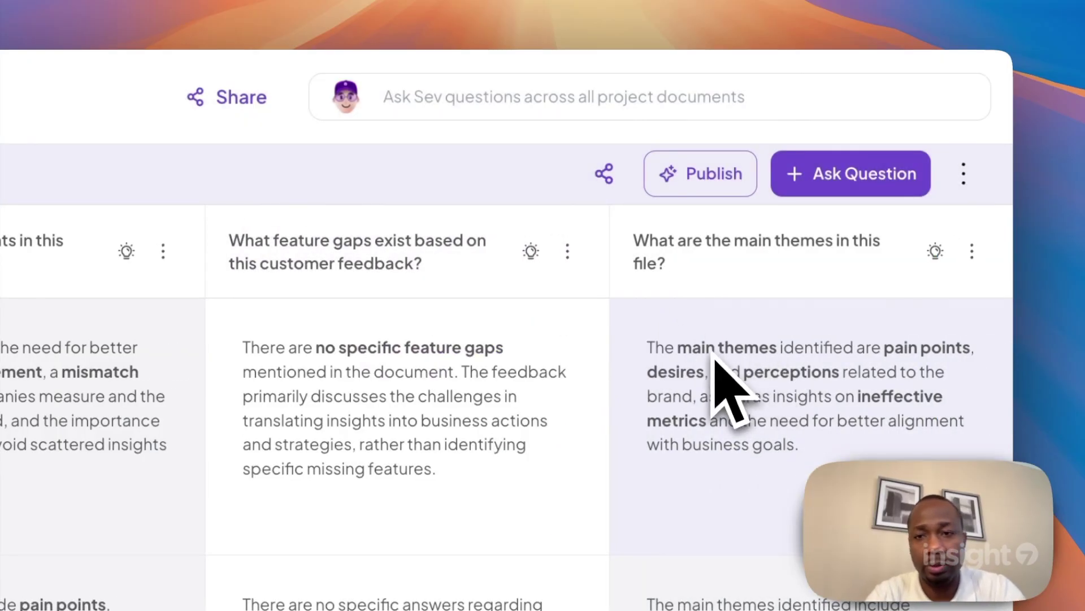
left_click(693, 171)
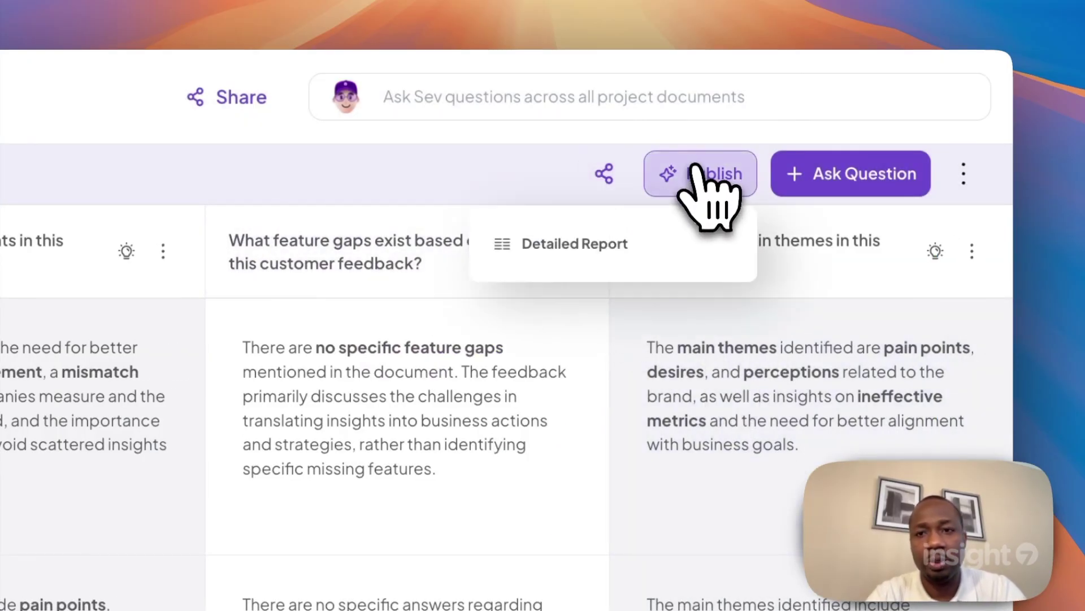
left_click(621, 243)
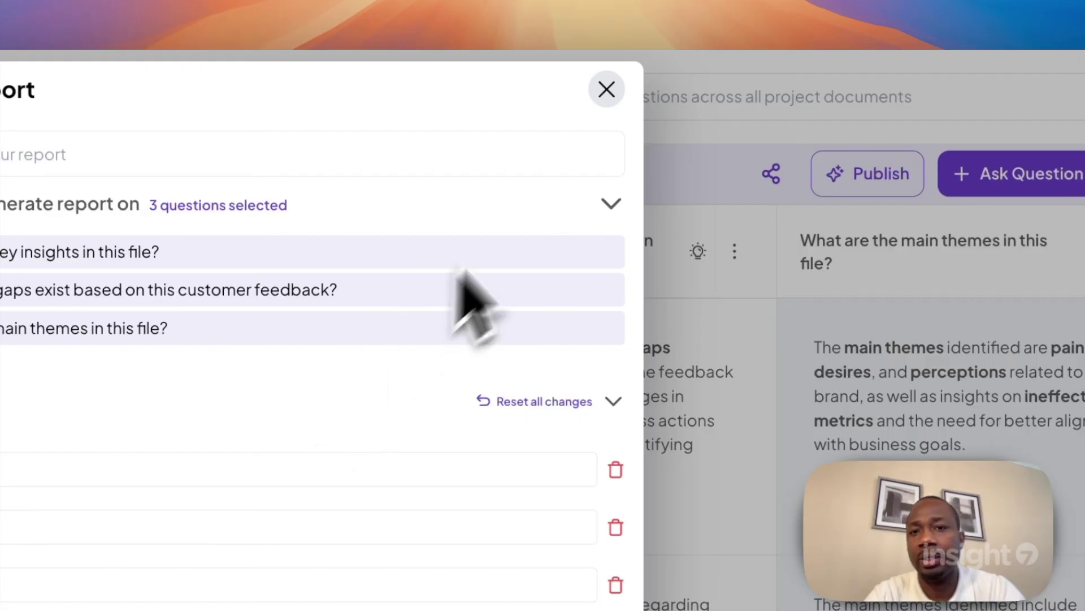
left_click(455, 152)
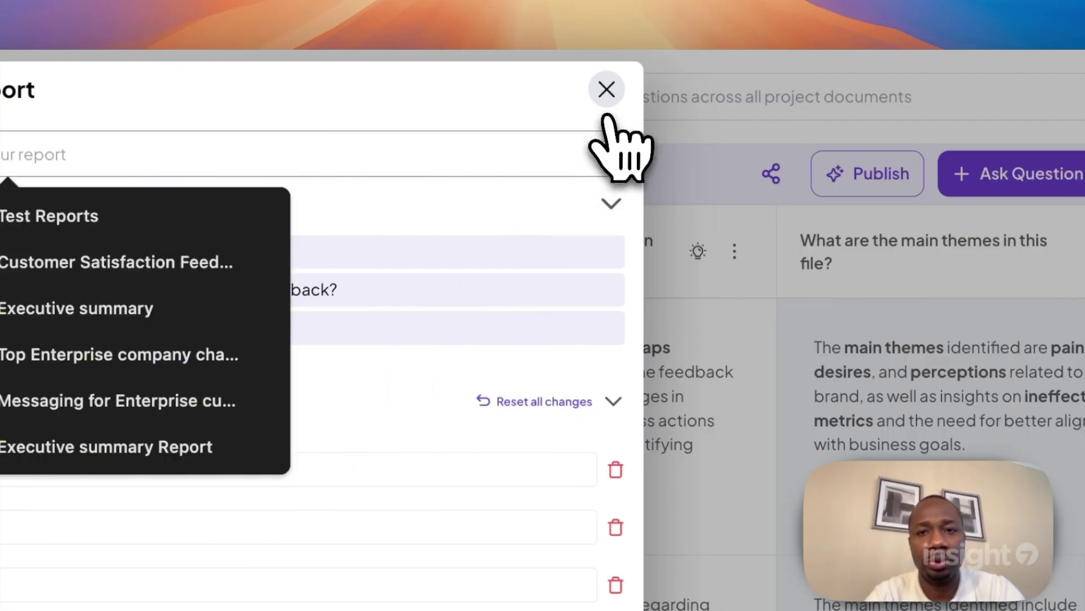
left_click(607, 91)
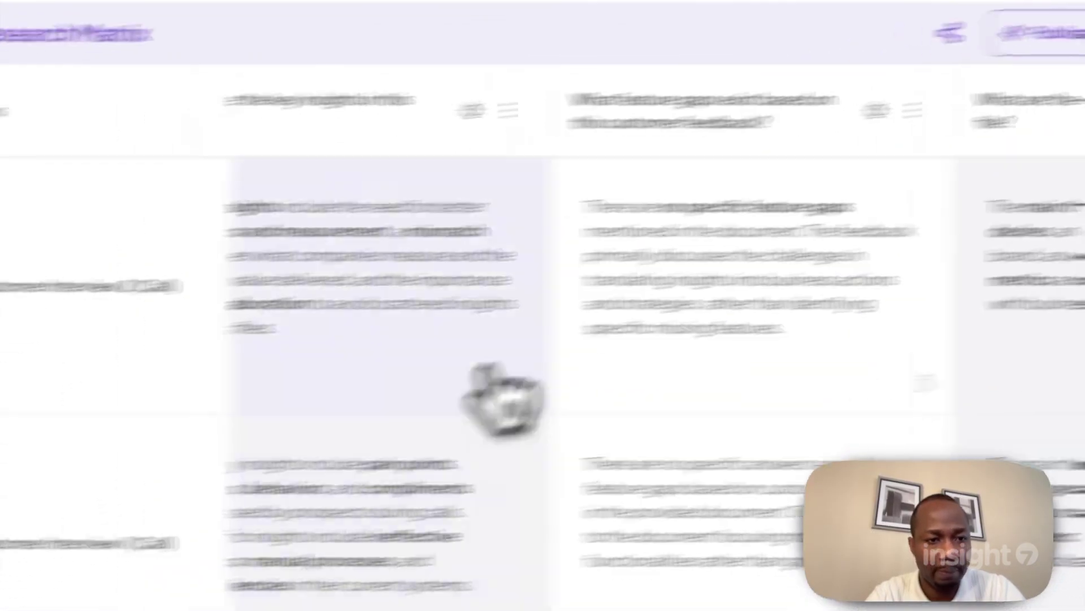